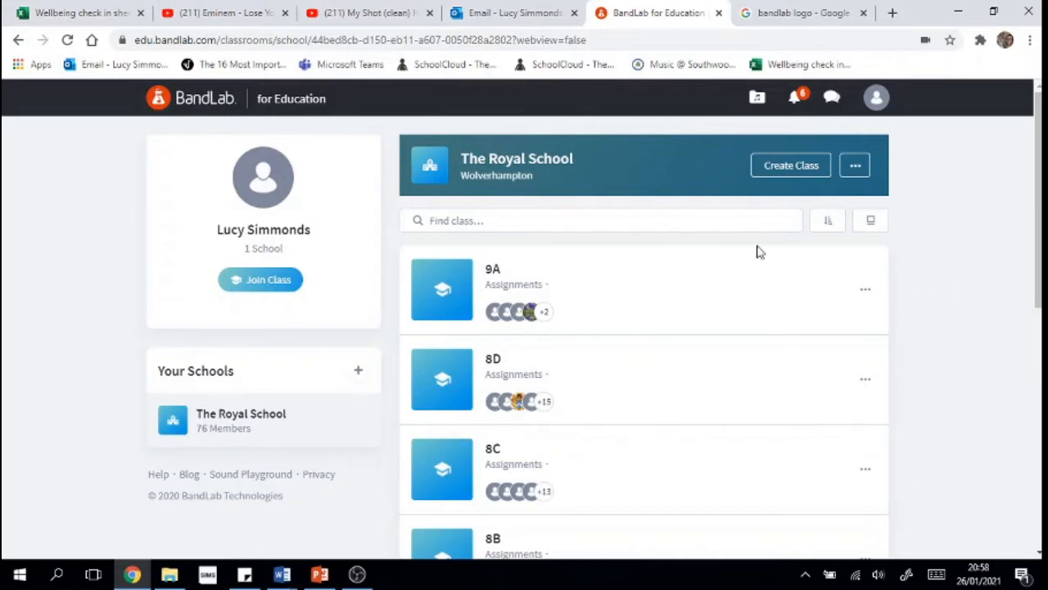
# Step: Open the library of personal projects from the school's class page
pyautogui.scroll(-5, 45, 325)
pyautogui.click(45, 325)
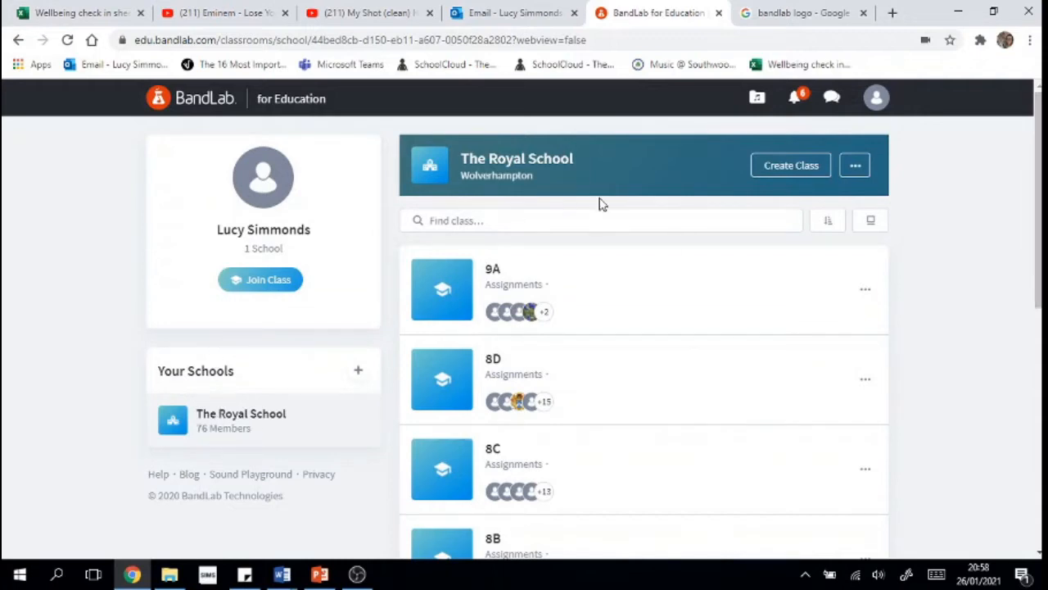
pyautogui.click(758, 100)
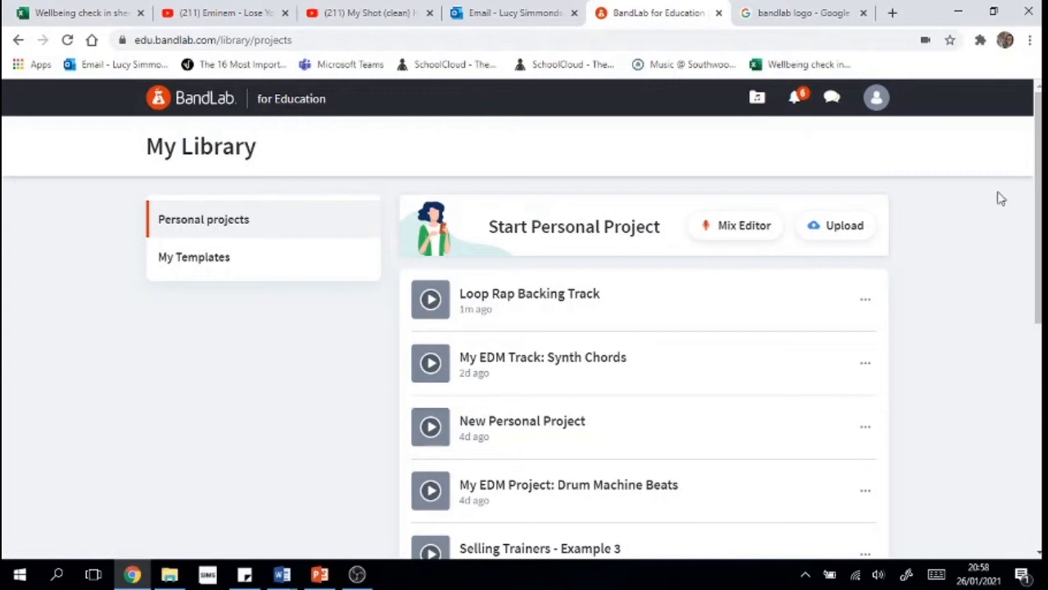
pyautogui.moveTo(1040, 202)
pyautogui.mouseDown()
pyautogui.moveTo(1040, 389)
pyautogui.moveTo(1041, 202)
pyautogui.mouseUp()
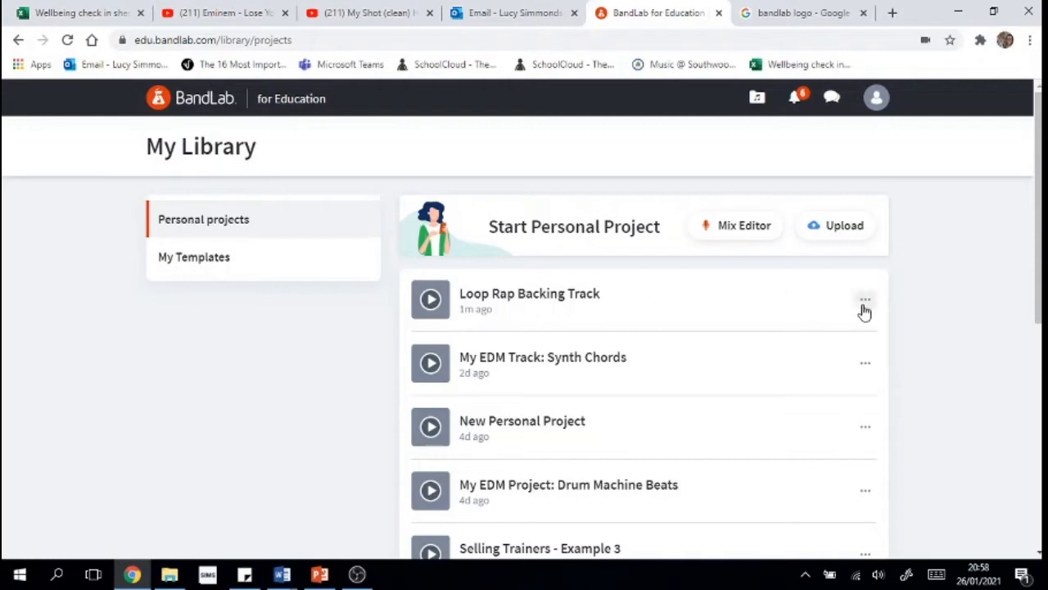
pyautogui.click(865, 300)
pyautogui.click(946, 265)
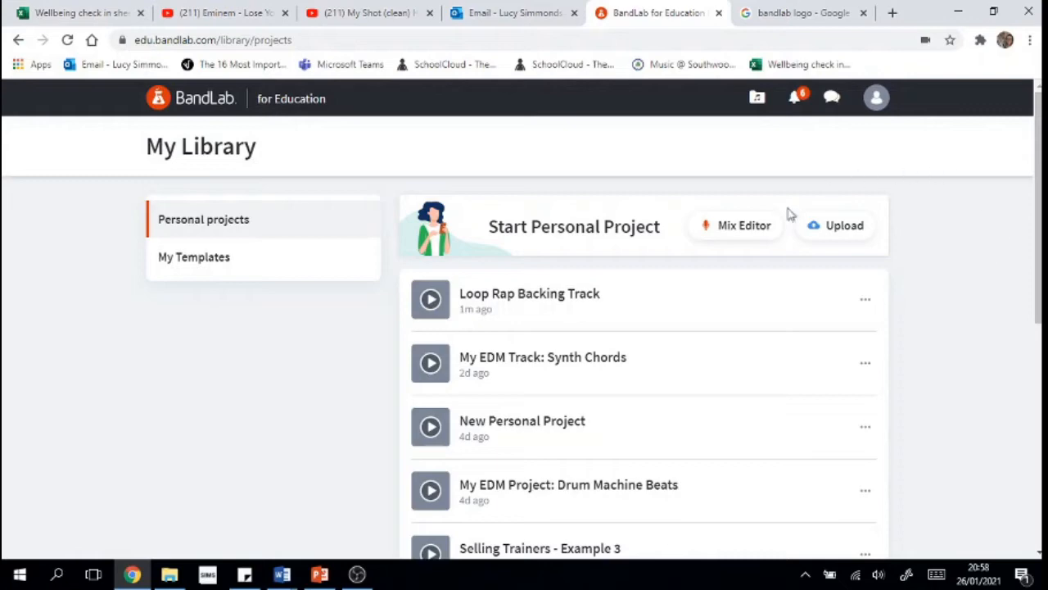
# Step: Start a new personal project with a Drum Machine track and delete the preset A and B regions from its timeline
pyautogui.click(735, 229)
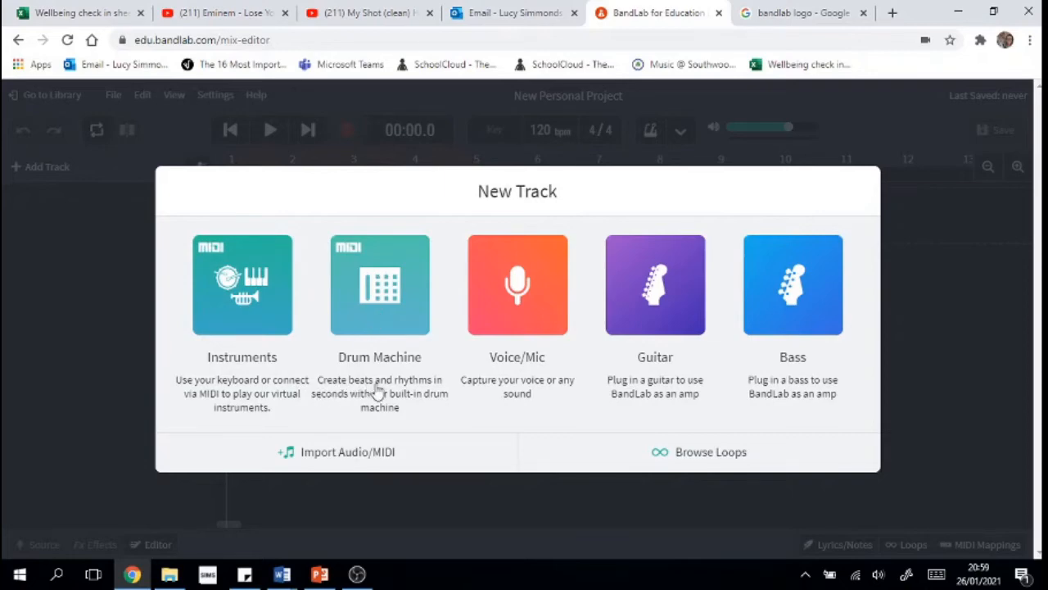
pyautogui.click(371, 276)
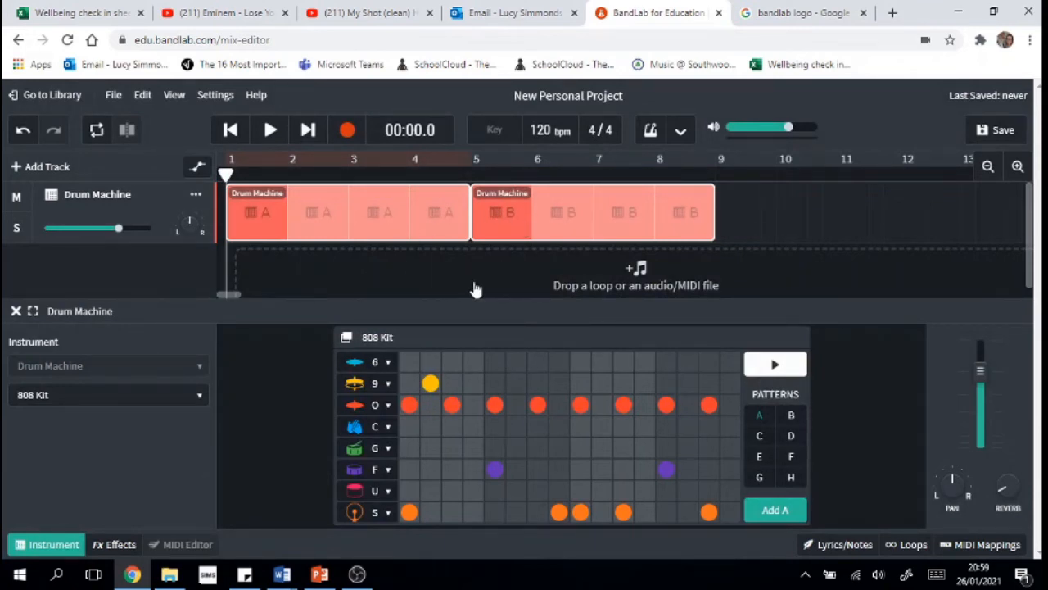
pyautogui.click(548, 216)
pyautogui.press('Delete')
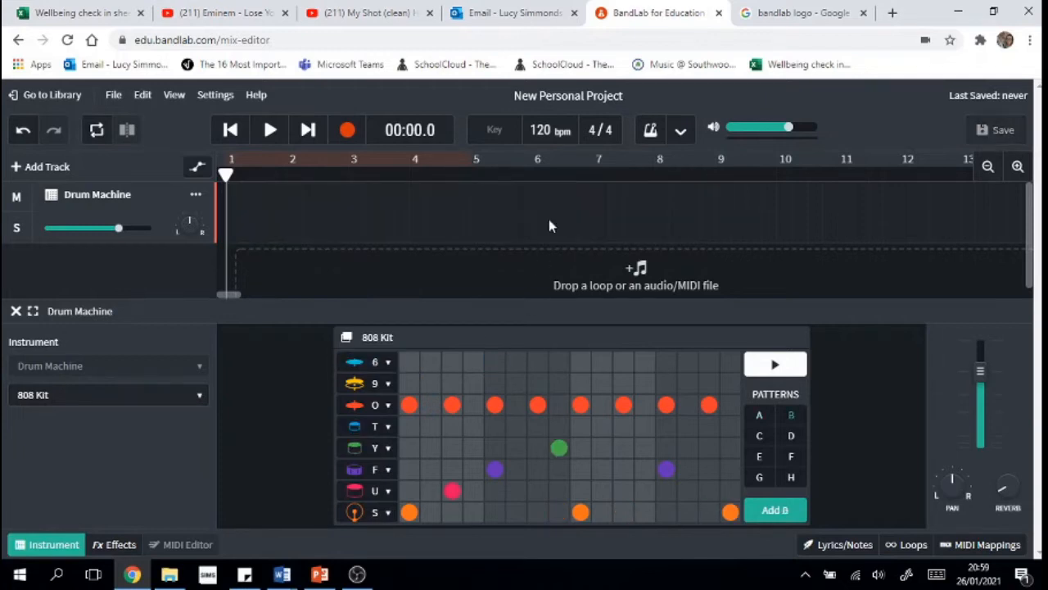
pyautogui.click(16, 312)
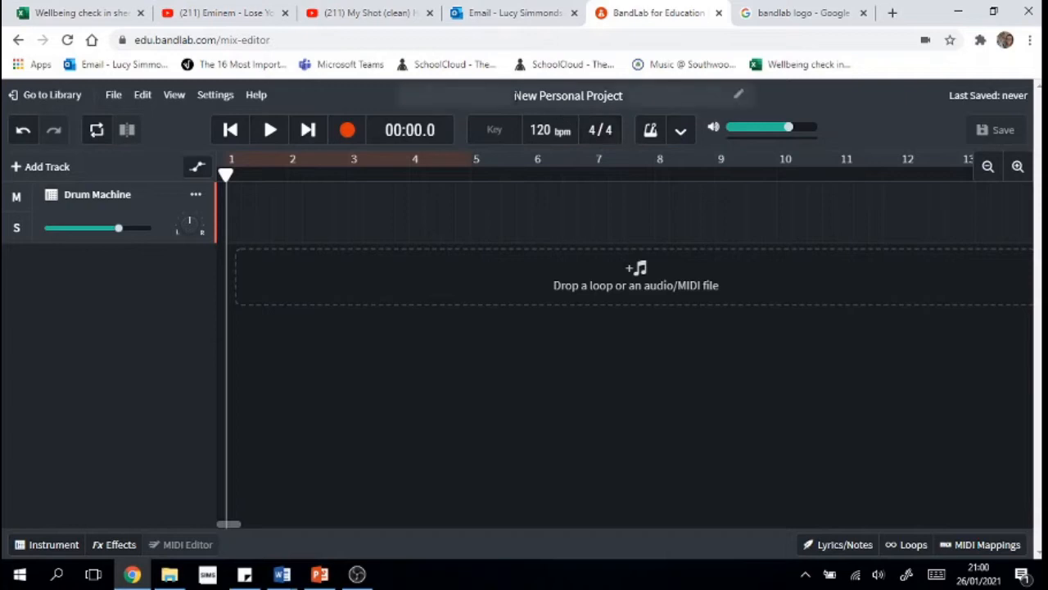
pyautogui.click(645, 97)
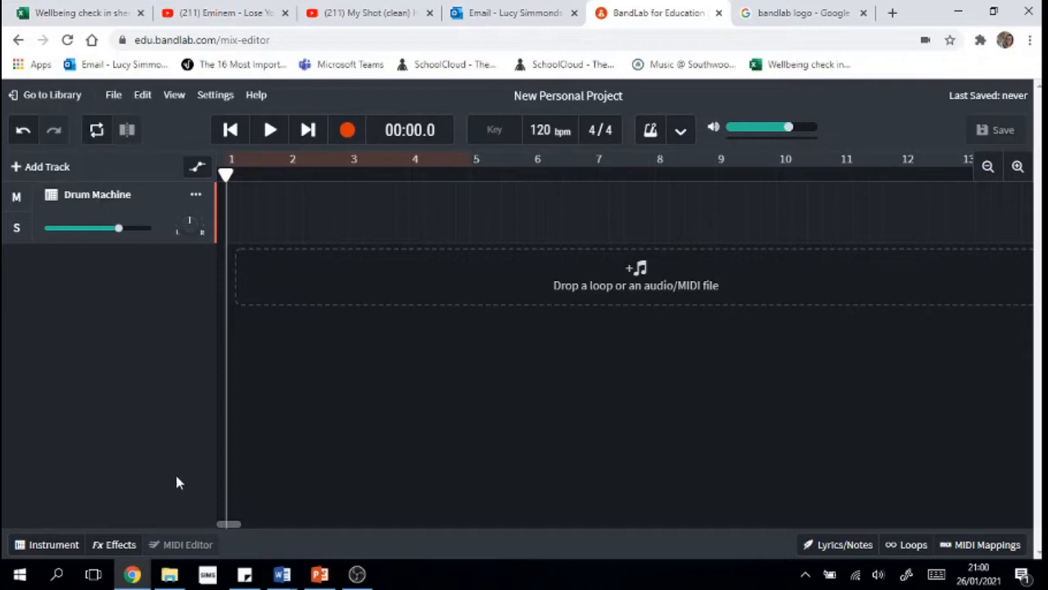
pyautogui.click(51, 546)
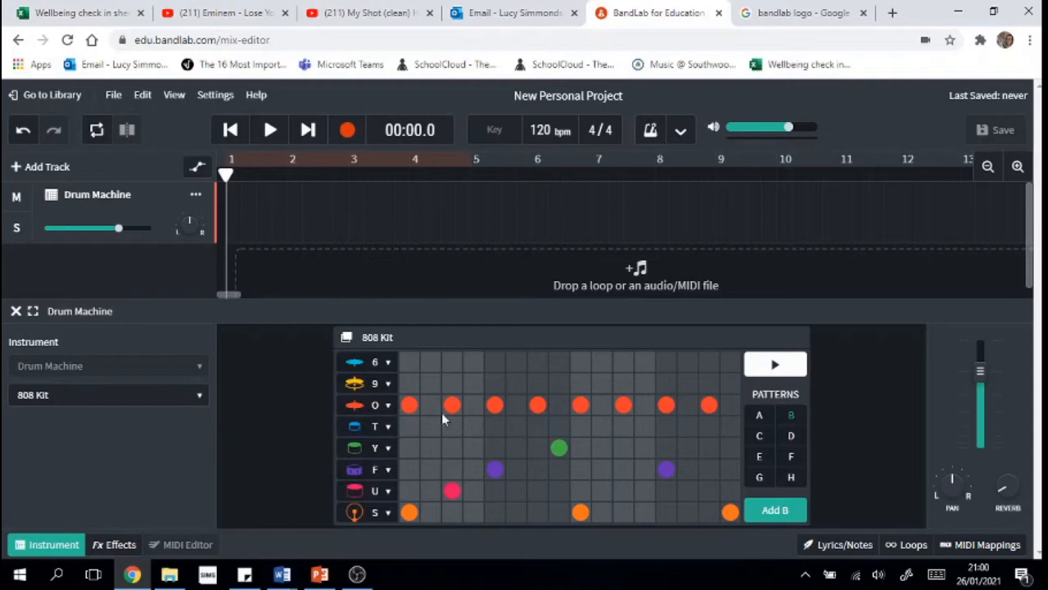
# Step: Clear all the preset hits from drum pattern B
pyautogui.moveTo(452, 405)
pyautogui.mouseDown()
pyautogui.moveTo(554, 412)
pyautogui.moveTo(687, 395)
pyautogui.mouseUp()
pyautogui.click(729, 512)
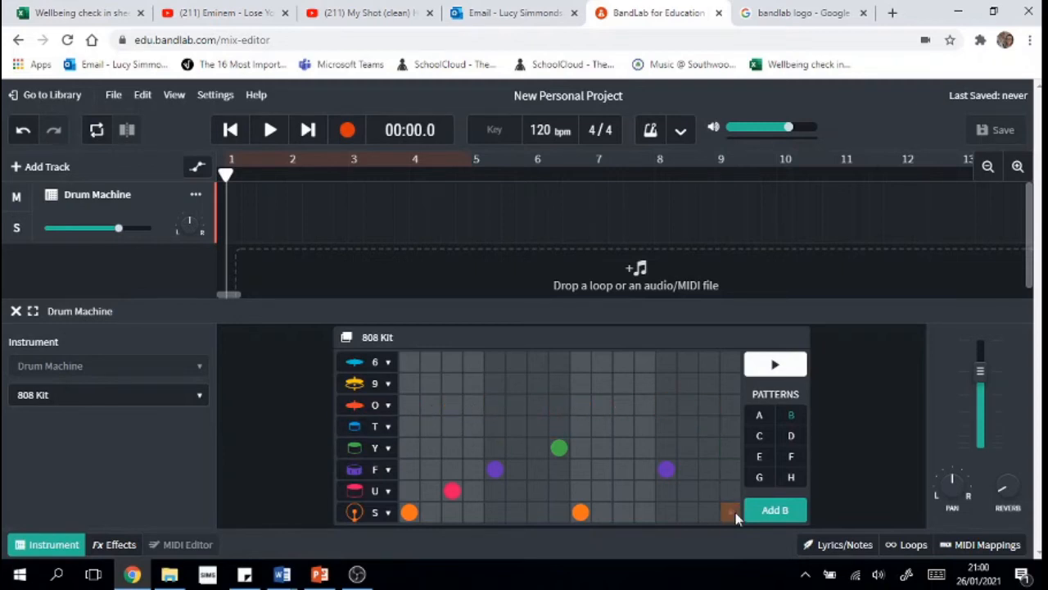
pyautogui.click(579, 512)
pyautogui.click(665, 469)
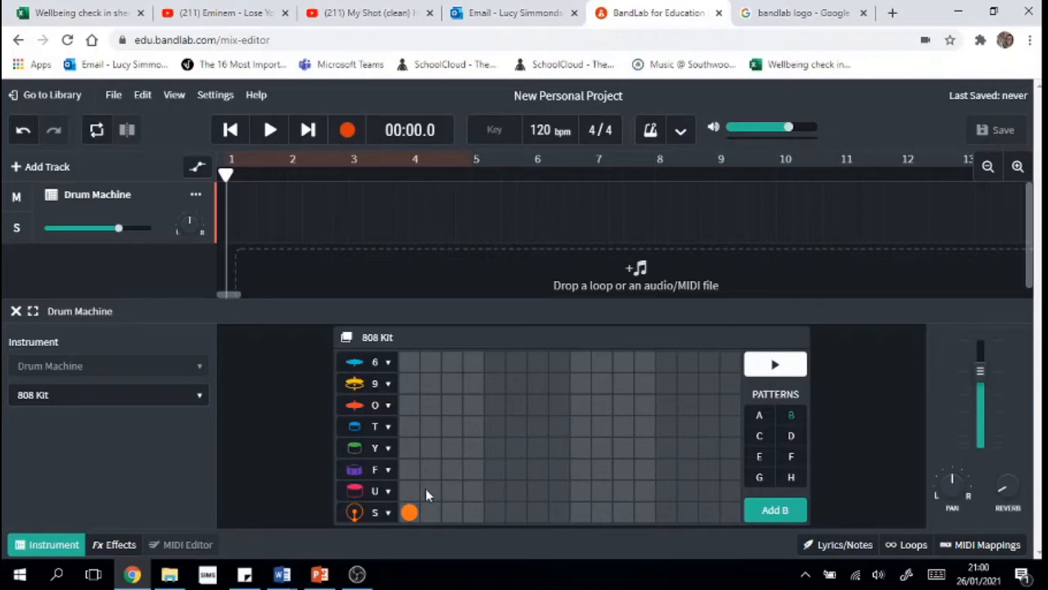
pyautogui.click(409, 511)
# Step: Switch to drum pattern A and clear all of its preset hits
pyautogui.click(759, 415)
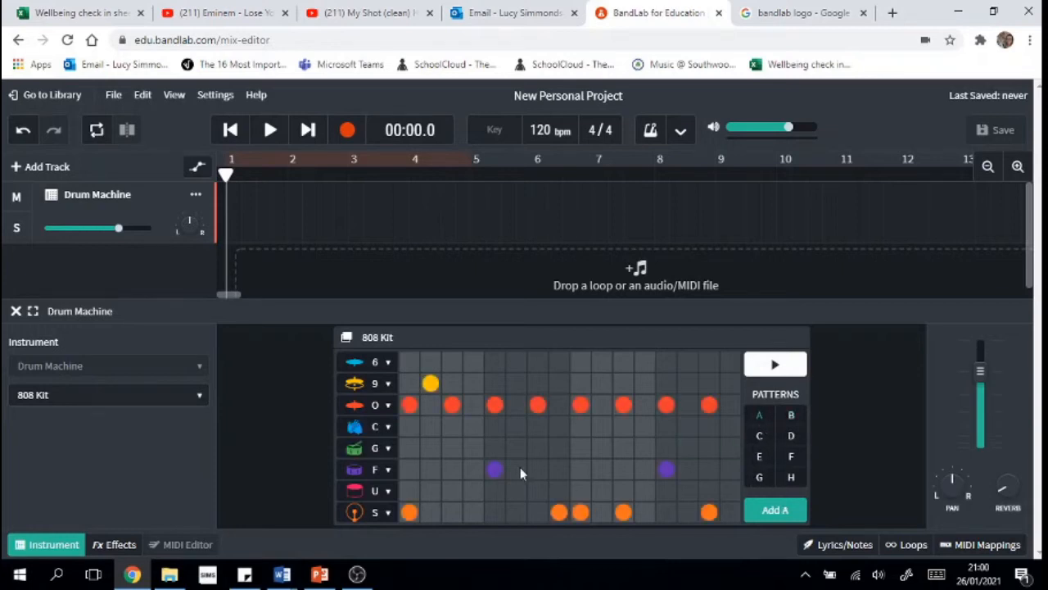
pyautogui.click(431, 405)
pyautogui.click(494, 405)
pyautogui.click(538, 404)
pyautogui.click(580, 405)
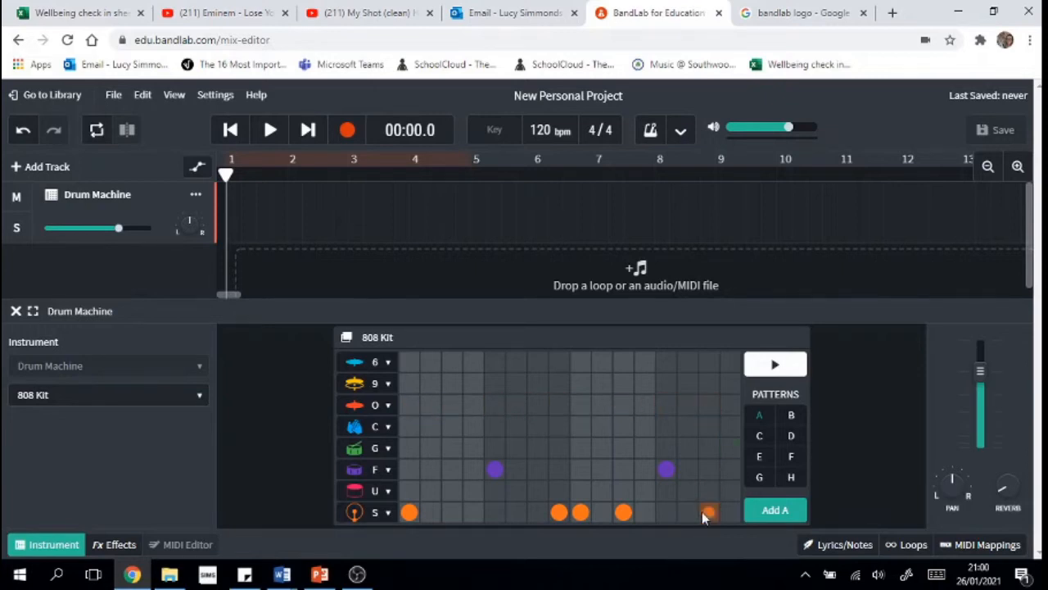
pyautogui.click(580, 512)
pyautogui.click(559, 511)
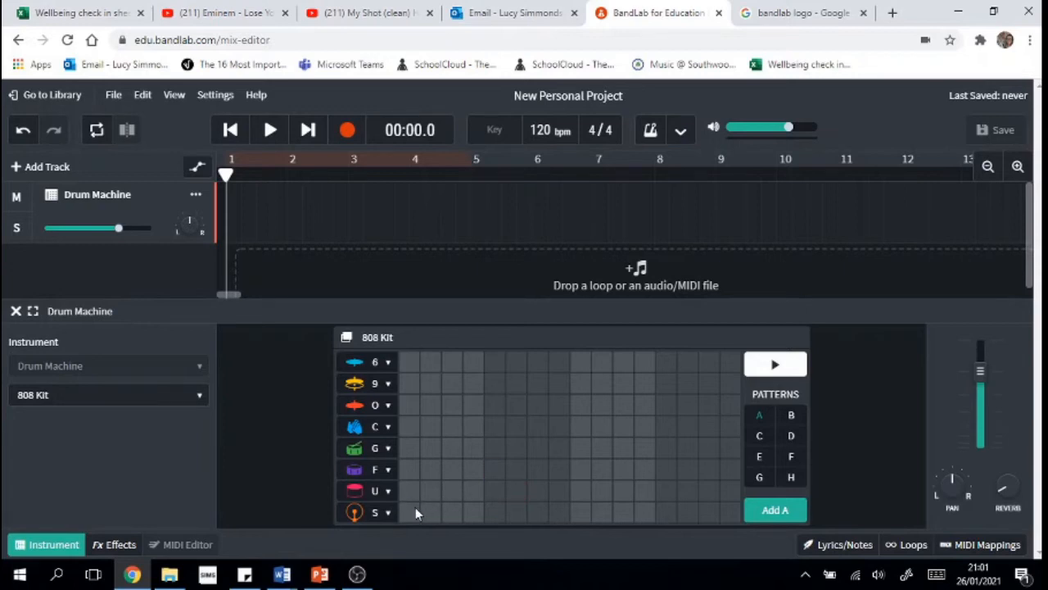
# Step: Audition the first drum sound and look through the available Drum Kits and Pad Kits
pyautogui.click(366, 363)
pyautogui.click(358, 365)
pyautogui.click(149, 396)
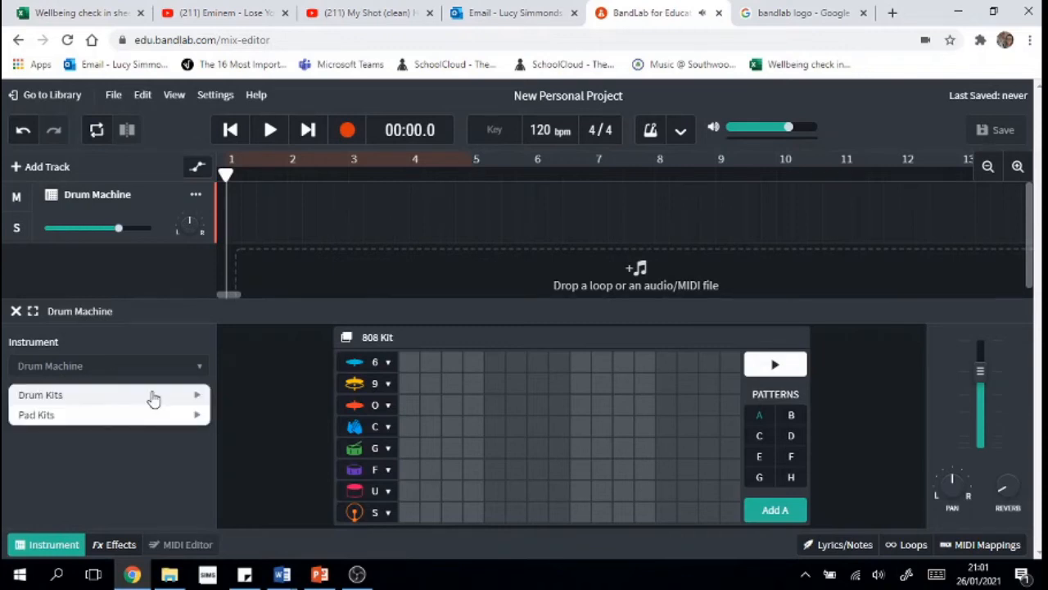
pyautogui.moveTo(152, 398)
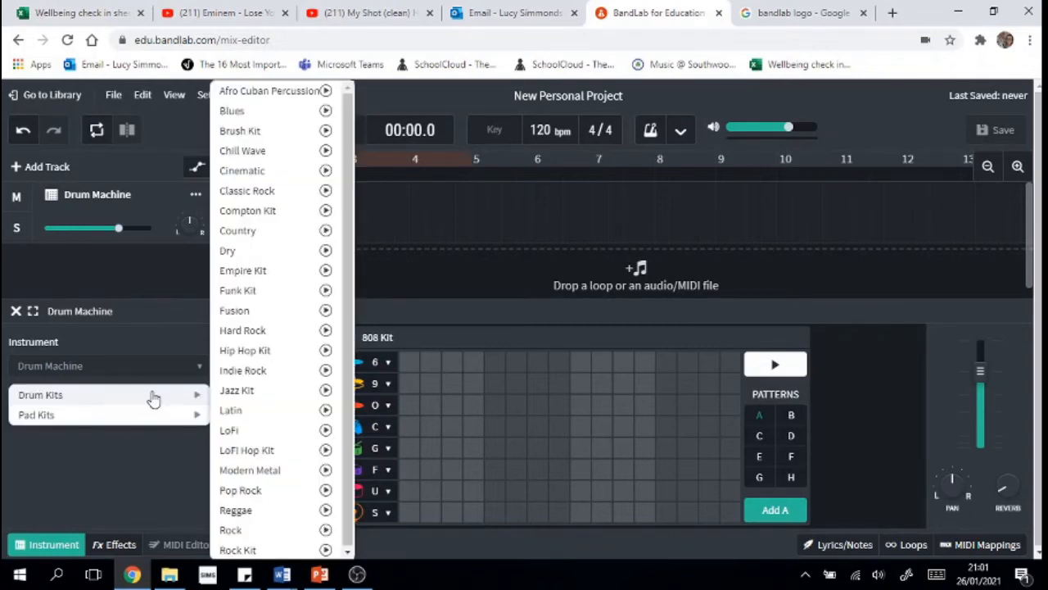
pyautogui.moveTo(93, 421)
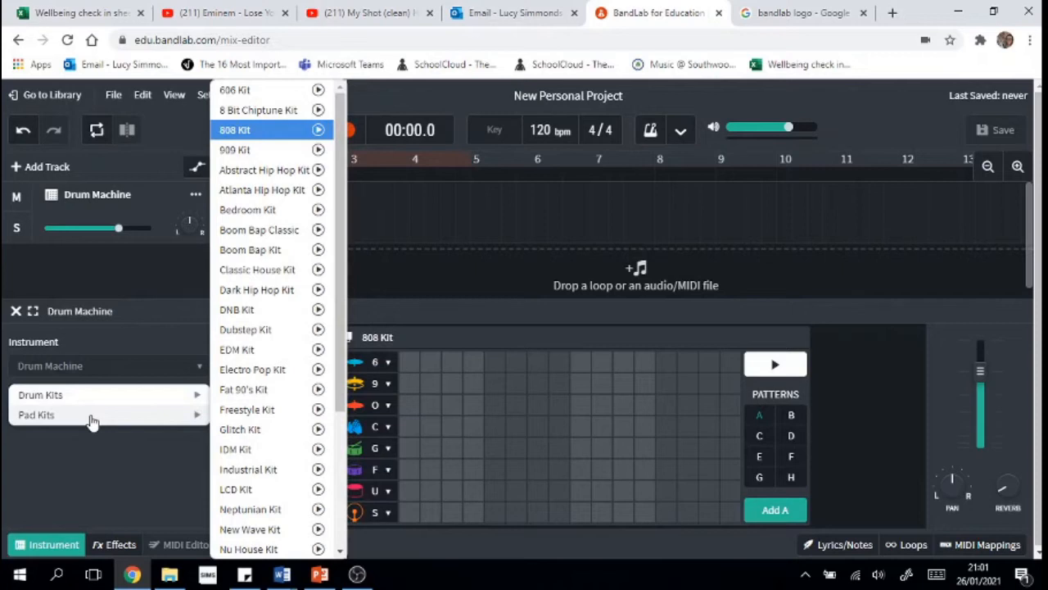
pyautogui.moveTo(97, 399)
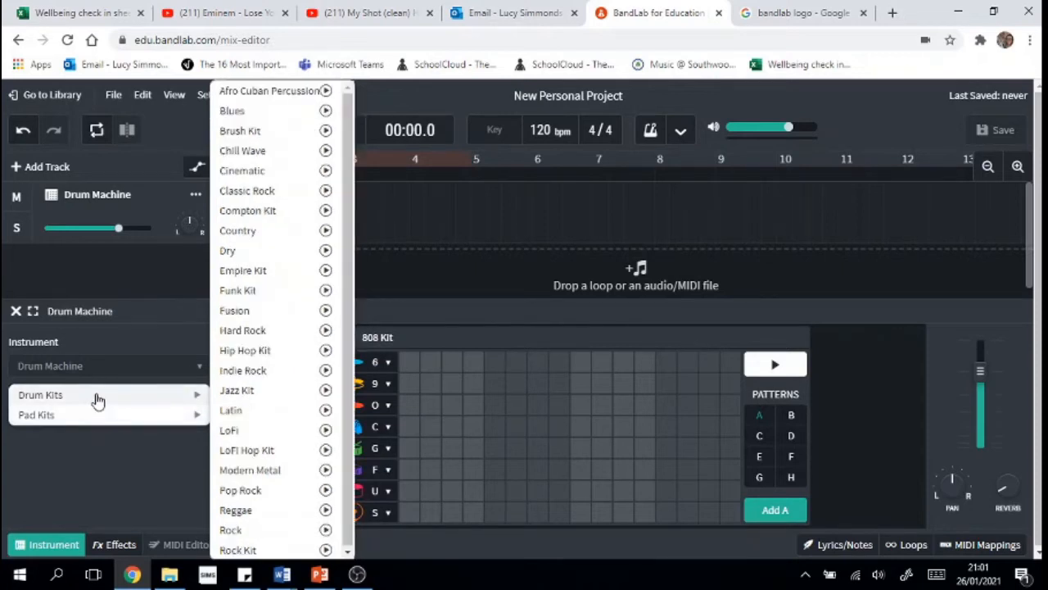
pyautogui.click(138, 456)
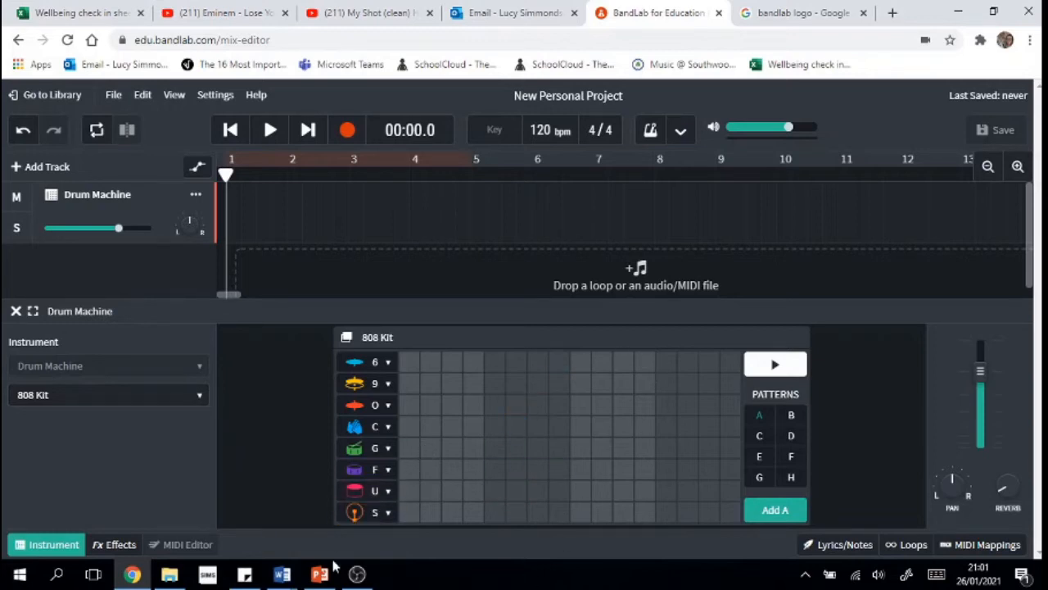
# Step: Switch to PowerPoint to examine the hi-hat, snare and bass drum grid on slide 7, and return to the BandLab drum machine
pyautogui.moveTo(321, 584)
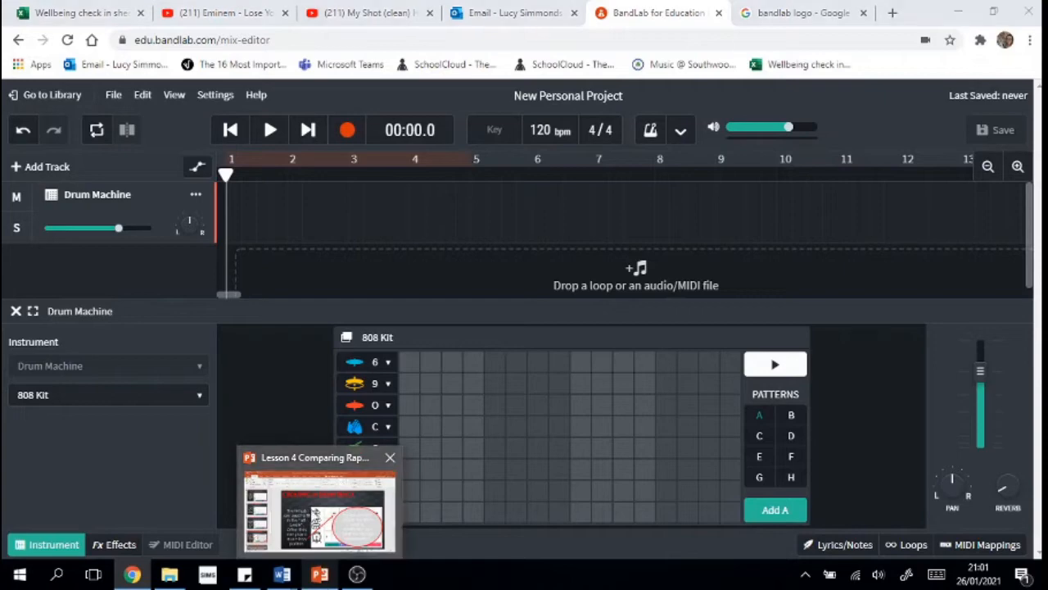
pyautogui.click(315, 516)
pyautogui.click(115, 385)
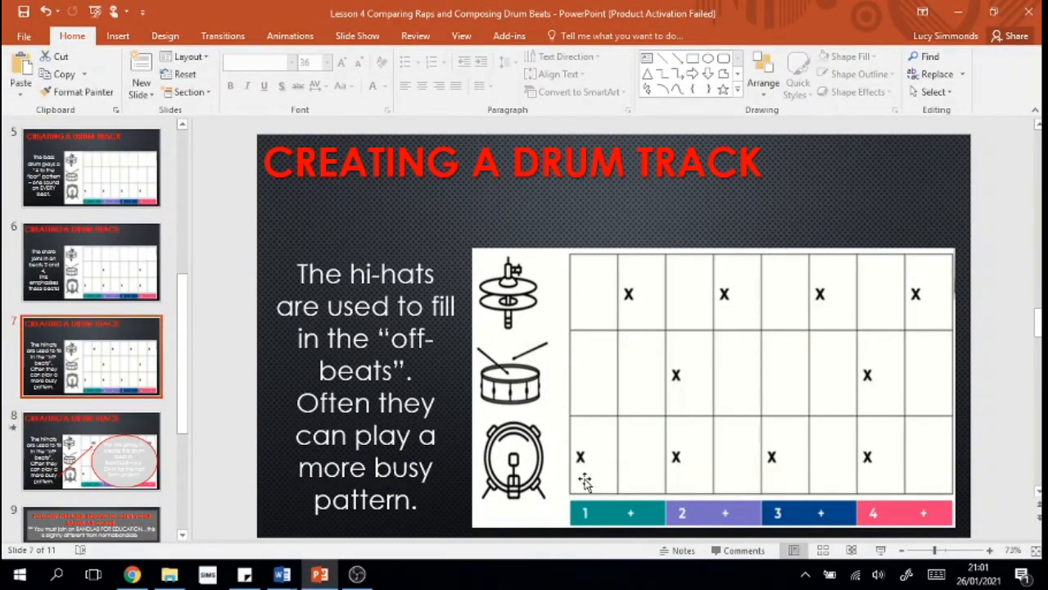
pyautogui.click(131, 575)
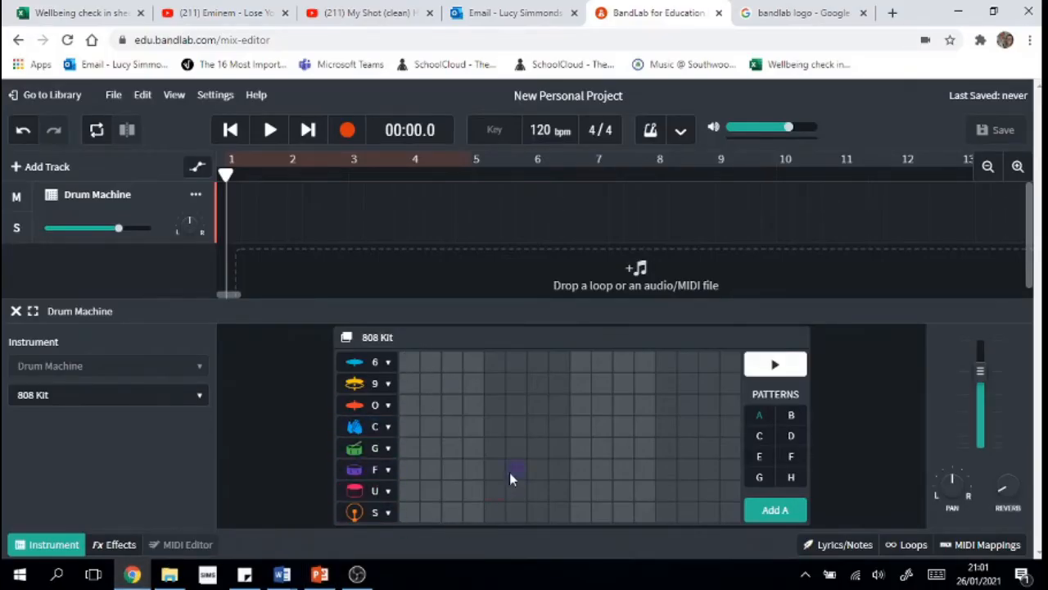
# Step: Place bass drum hits on beats 1, 2, 3 and 4 and snare hits on beats 2 and 4 in pattern A
pyautogui.click(557, 514)
pyautogui.click(497, 516)
pyautogui.click(412, 514)
pyautogui.click(580, 512)
pyautogui.click(666, 512)
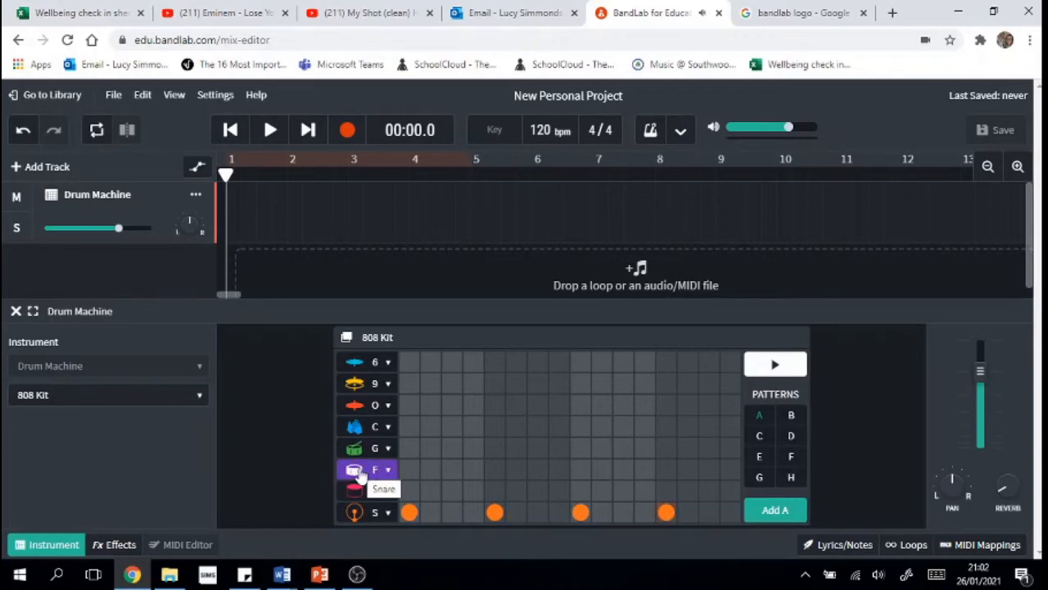
pyautogui.click(495, 469)
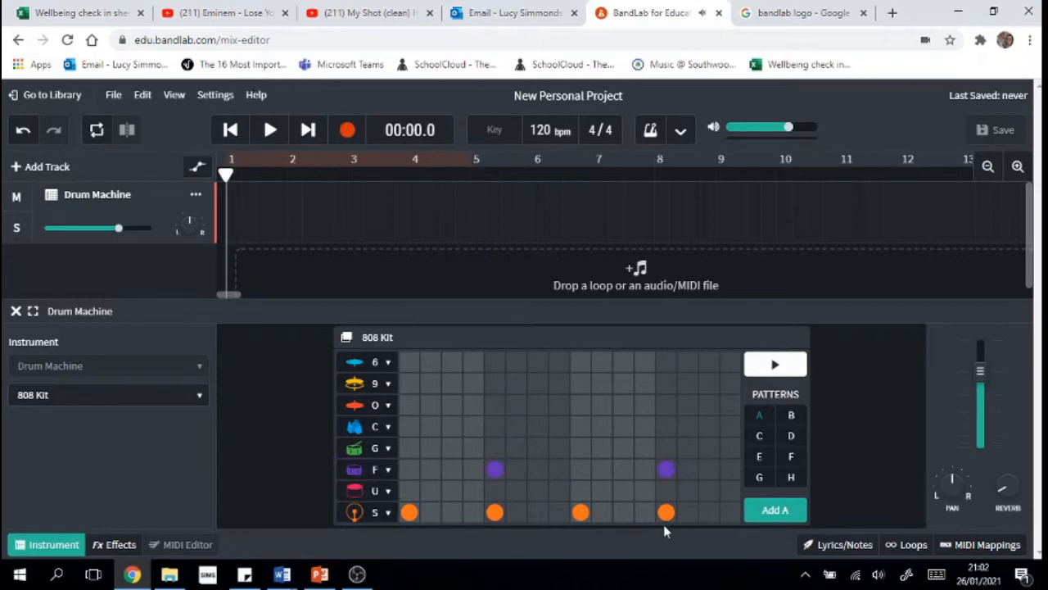
# Step: Play back the bass drum and snare pattern and raise the system volume to 100
pyautogui.click(778, 367)
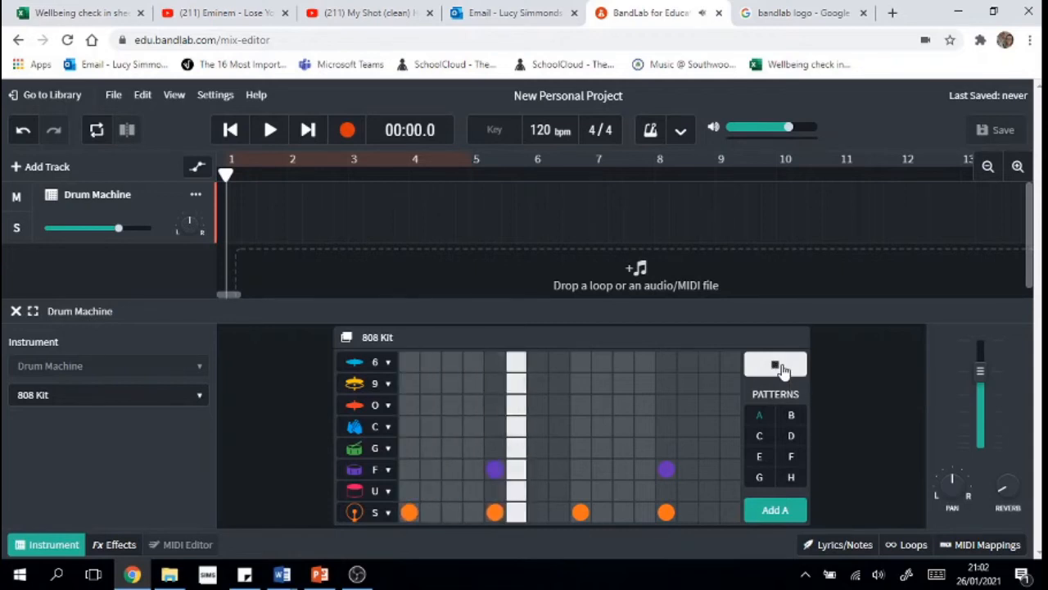
pyautogui.press('XF86AudioRaiseVolume')
pyautogui.press('XF86AudioRaiseVolume')
pyautogui.press('XF86AudioRaiseVolume')
pyautogui.press('XF86AudioRaiseVolume')
pyautogui.press('XF86AudioRaiseVolume')
pyautogui.press('XF86AudioRaiseVolume')
pyautogui.press('XF86AudioRaiseVolume')
pyautogui.press('XF86AudioRaiseVolume')
pyautogui.press('XF86AudioRaiseVolume')
pyautogui.press('XF86AudioRaiseVolume')
pyautogui.press('XF86AudioRaiseVolume')
pyautogui.press('XF86AudioRaiseVolume')
pyautogui.press('XF86AudioRaiseVolume')
pyautogui.press('XF86AudioRaiseVolume')
pyautogui.press('XF86AudioRaiseVolume')
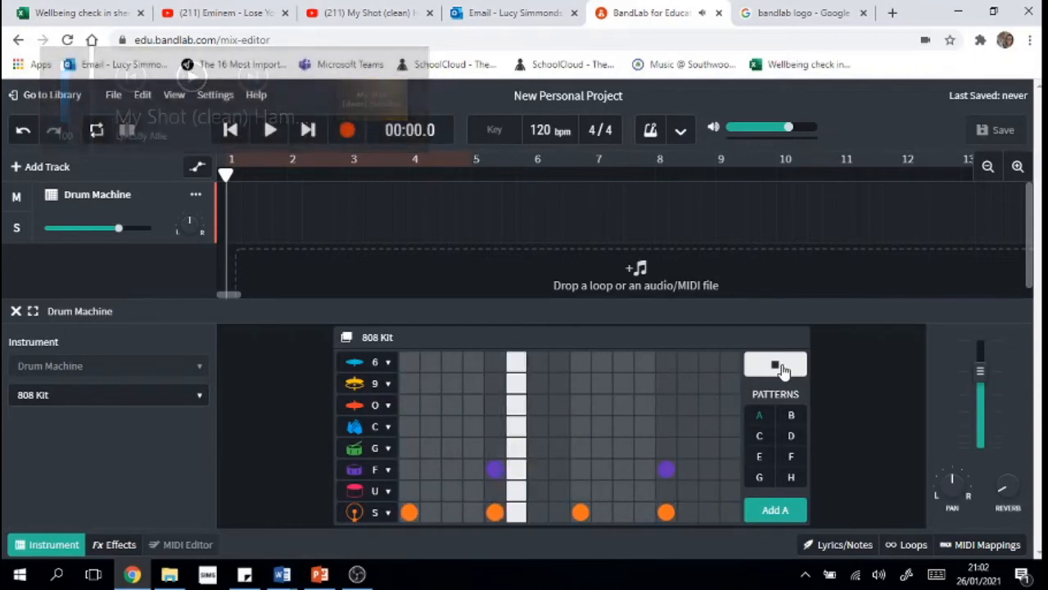
pyautogui.click(778, 367)
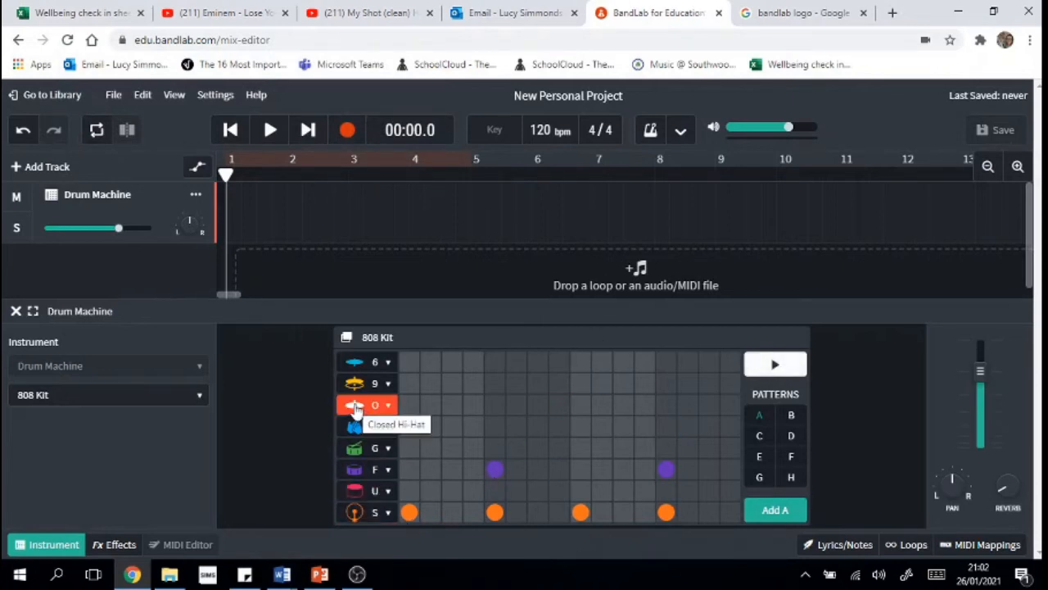
# Step: Add closed hi-hat hits on the four off-beats of pattern A and play the pattern back
pyautogui.click(450, 409)
pyautogui.click(534, 412)
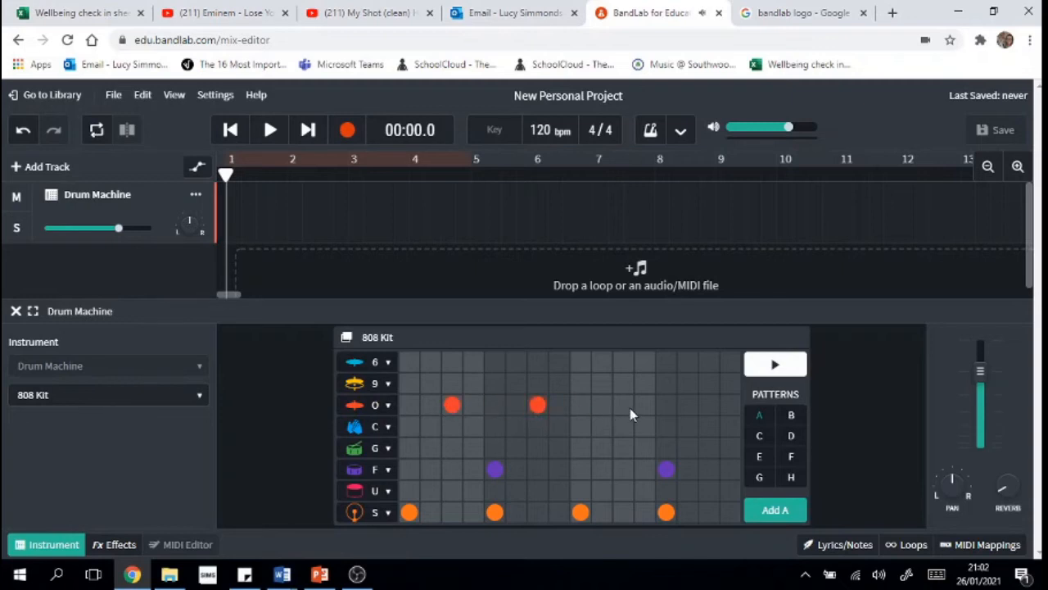
pyautogui.click(706, 407)
pyautogui.click(770, 372)
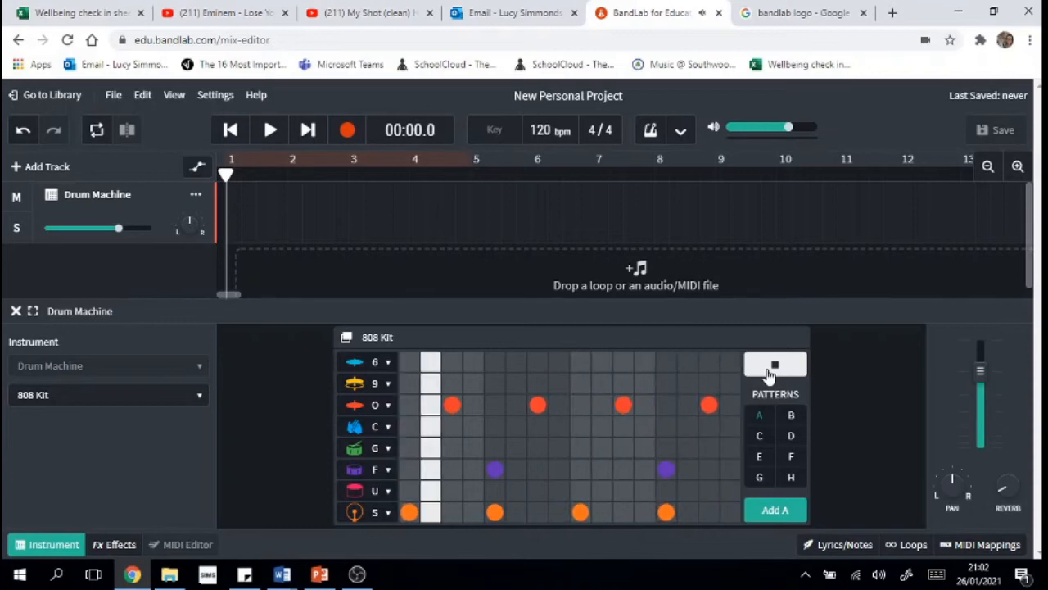
pyautogui.click(770, 369)
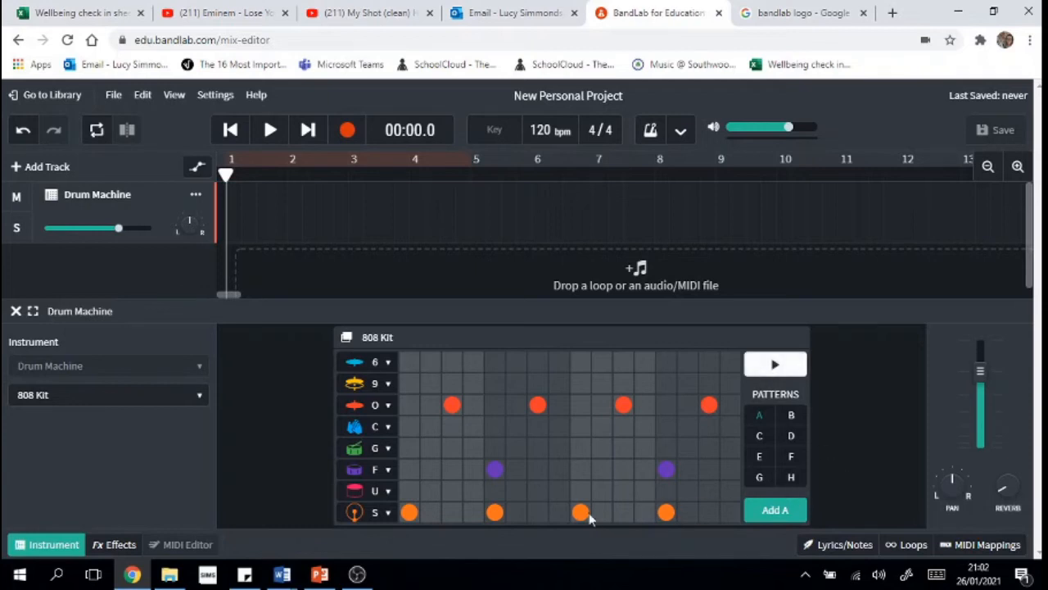
# Step: Add pattern A to the drum track and loop its region to fill bars 1 to 4
pyautogui.click(776, 502)
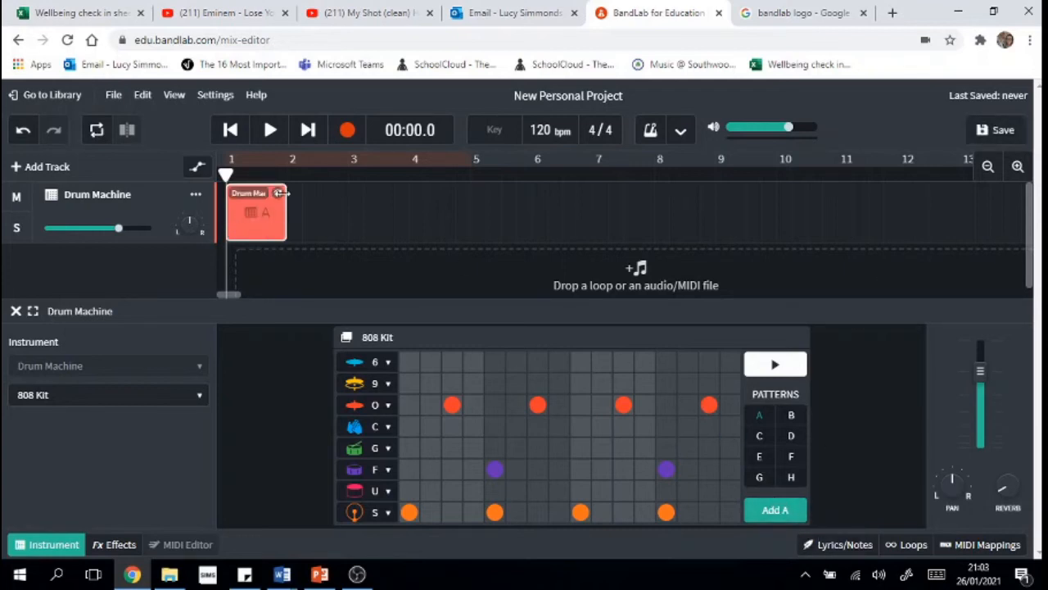
pyautogui.moveTo(281, 193); pyautogui.dragTo(463, 213)
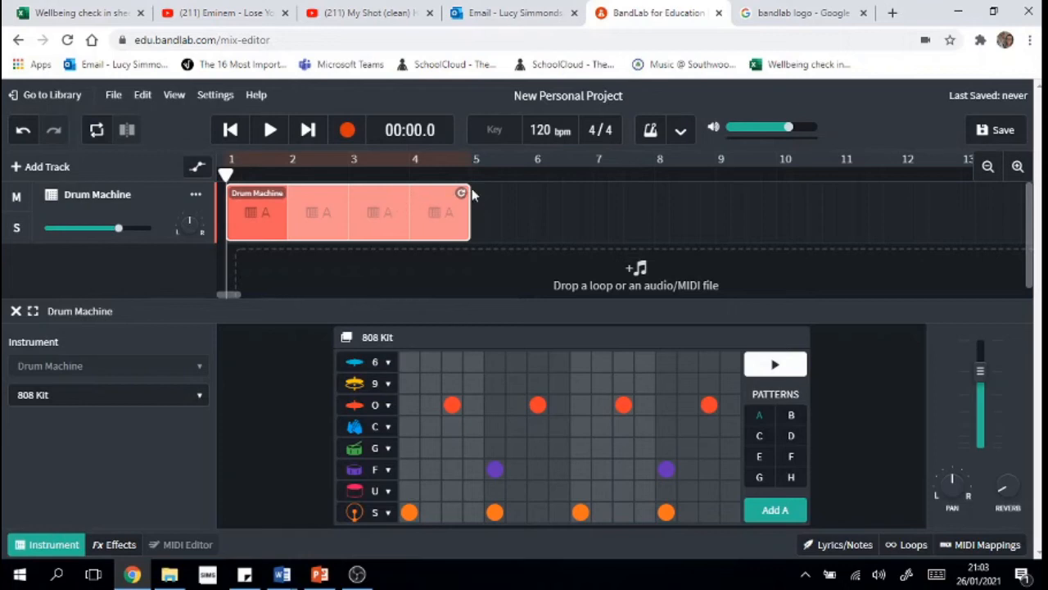
pyautogui.moveTo(464, 191); pyautogui.dragTo(461, 241)
# Step: In pattern B, place bass drum hits on beats 1 to 4, snare hits on beats 2 and 4, and closed hi-hats on the off-beats
pyautogui.click(791, 418)
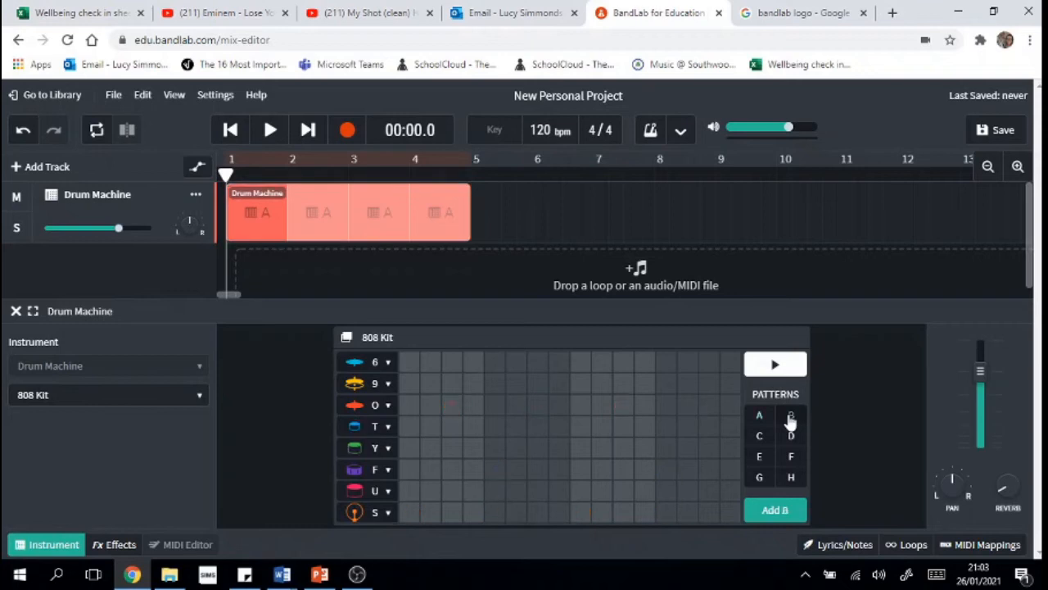
pyautogui.click(495, 512)
pyautogui.click(580, 513)
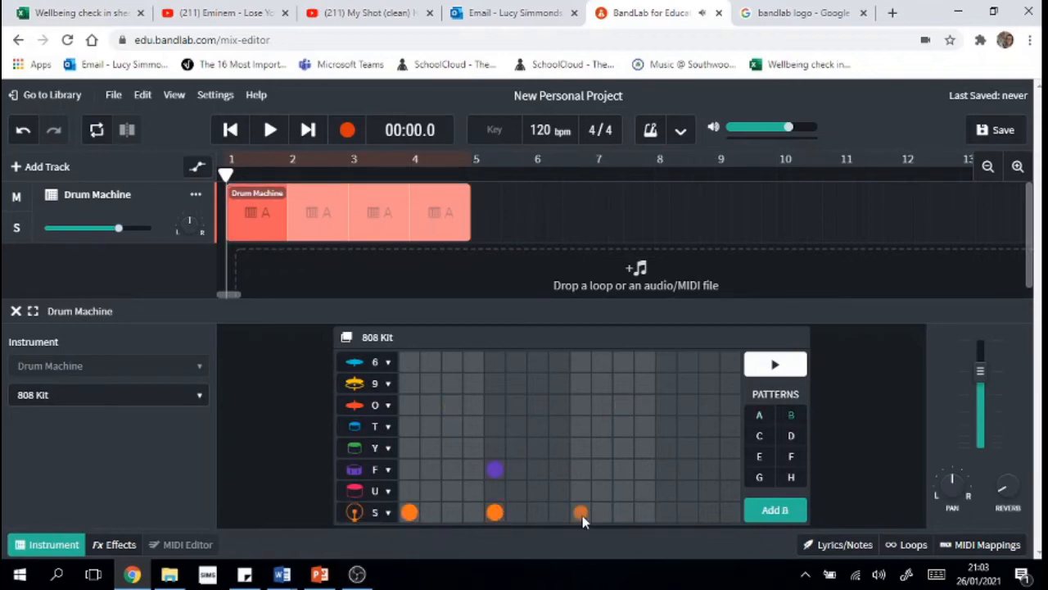
pyautogui.click(666, 475)
pyautogui.click(451, 404)
pyautogui.click(622, 406)
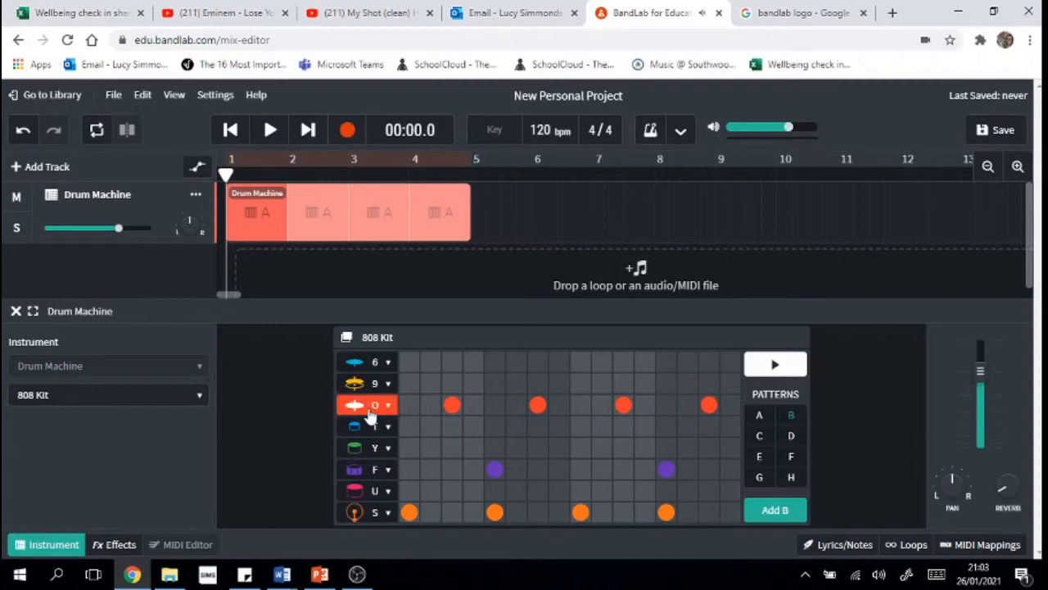
# Step: Add extra closed hi-hat hits on steps 2, 5, 6, 10, 13 and 14 of pattern B and play the pattern back
pyautogui.click(431, 404)
pyautogui.click(495, 405)
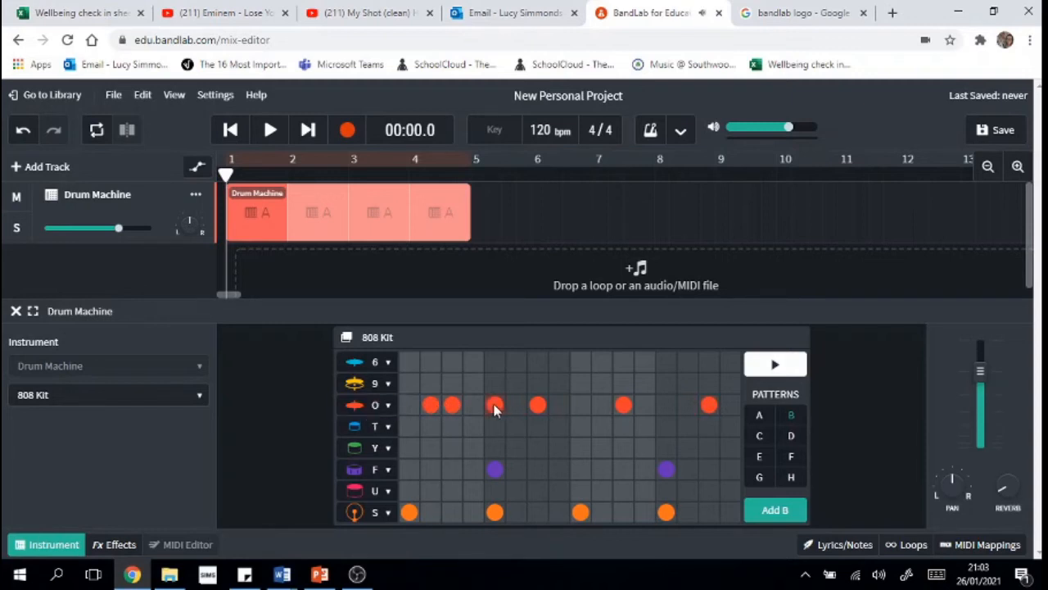
pyautogui.click(522, 407)
pyautogui.click(604, 406)
pyautogui.click(668, 406)
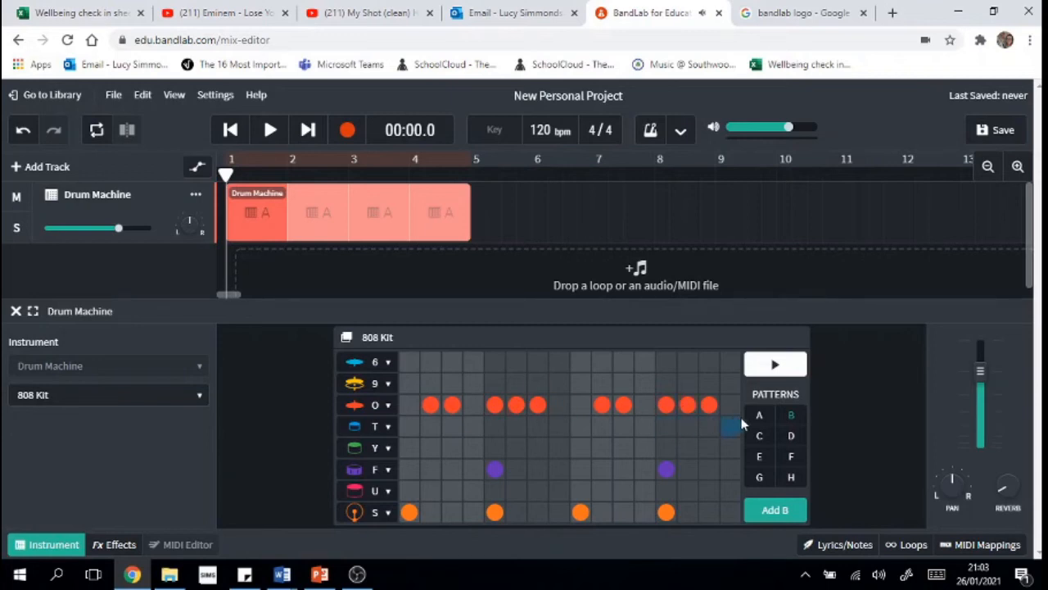
pyautogui.click(784, 373)
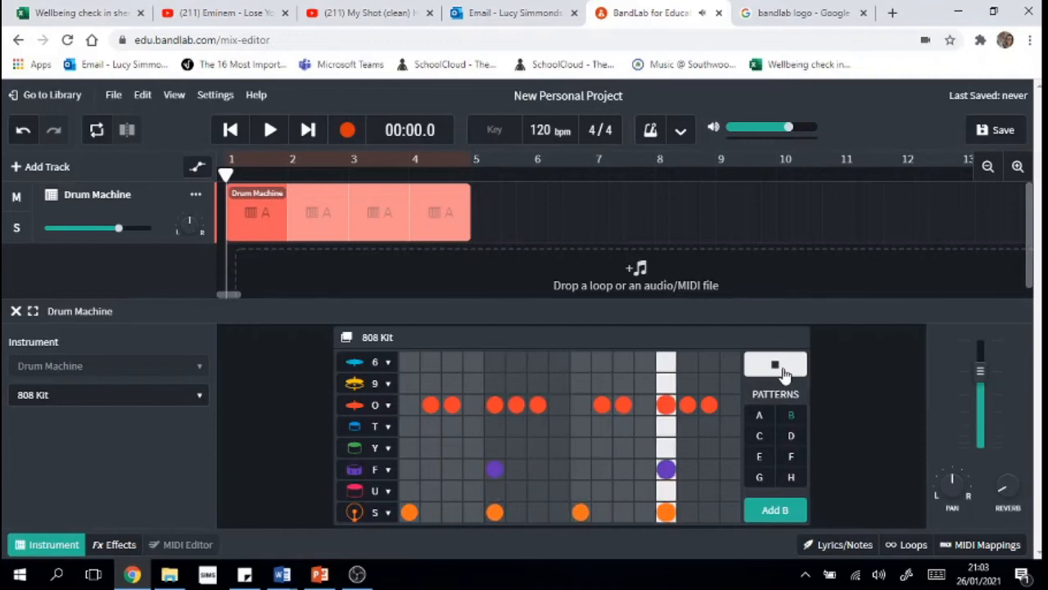
# Step: Move pattern B's closed hi-hat from step 5 to step 8, replace the one on step 15 with a yellow cymbal hit, and stop playback
pyautogui.click(495, 405)
pyautogui.click(557, 405)
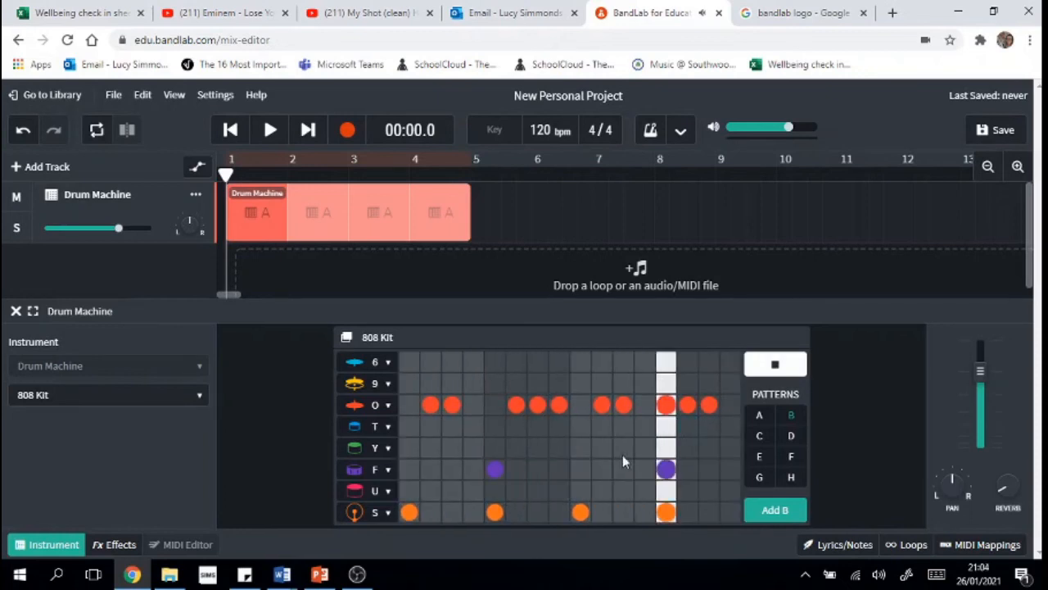
pyautogui.click(709, 404)
pyautogui.click(708, 383)
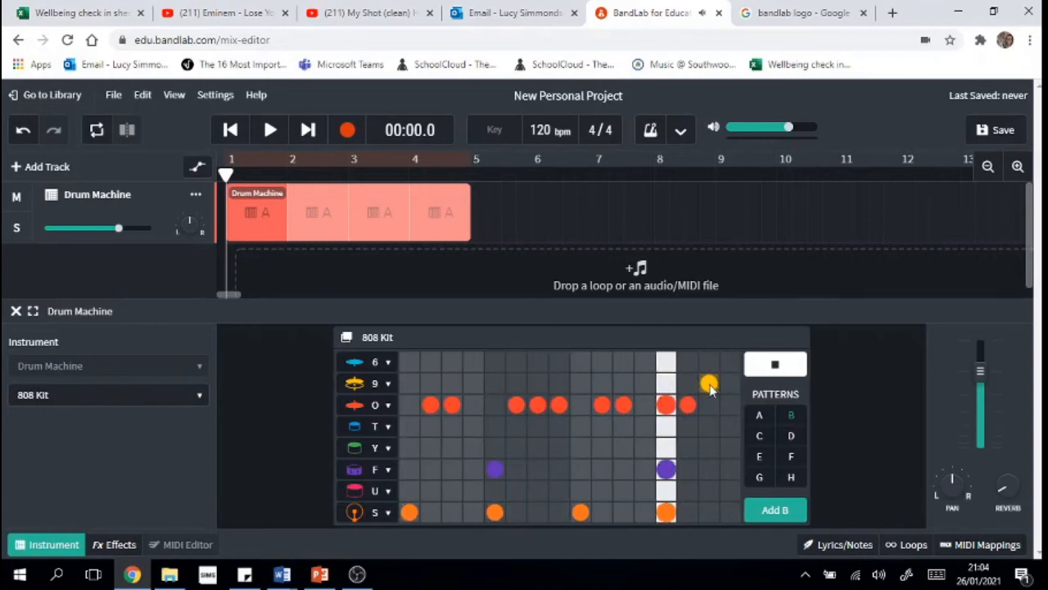
pyautogui.click(763, 371)
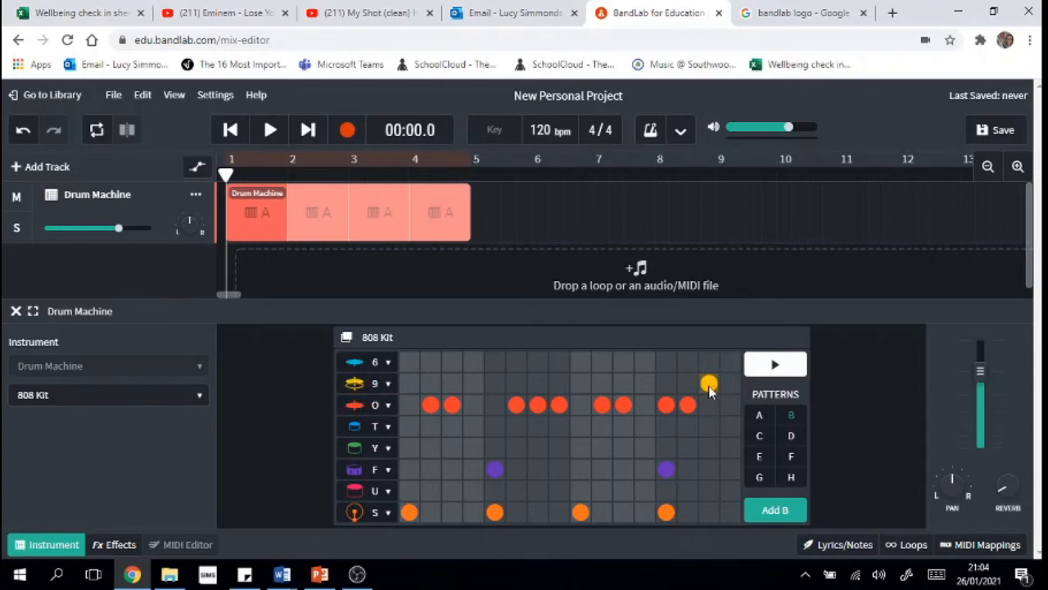
# Step: Change the fourth drum row of pattern B to the clap sound, add claps on steps 8, 11 and 13, and play the pattern back
pyautogui.click(388, 430)
pyautogui.click(388, 384)
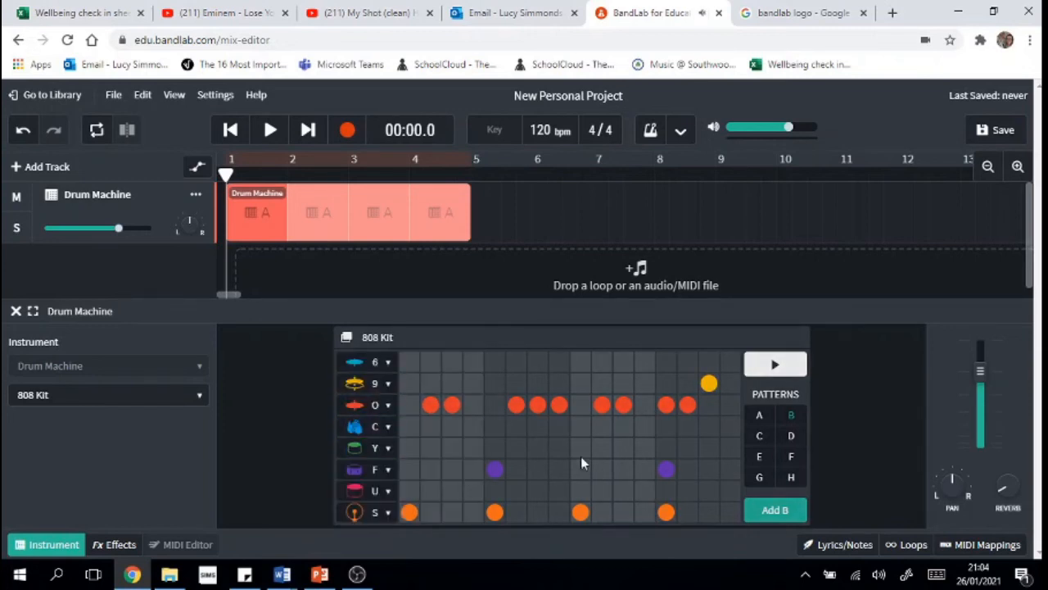
pyautogui.click(558, 427)
pyautogui.click(623, 426)
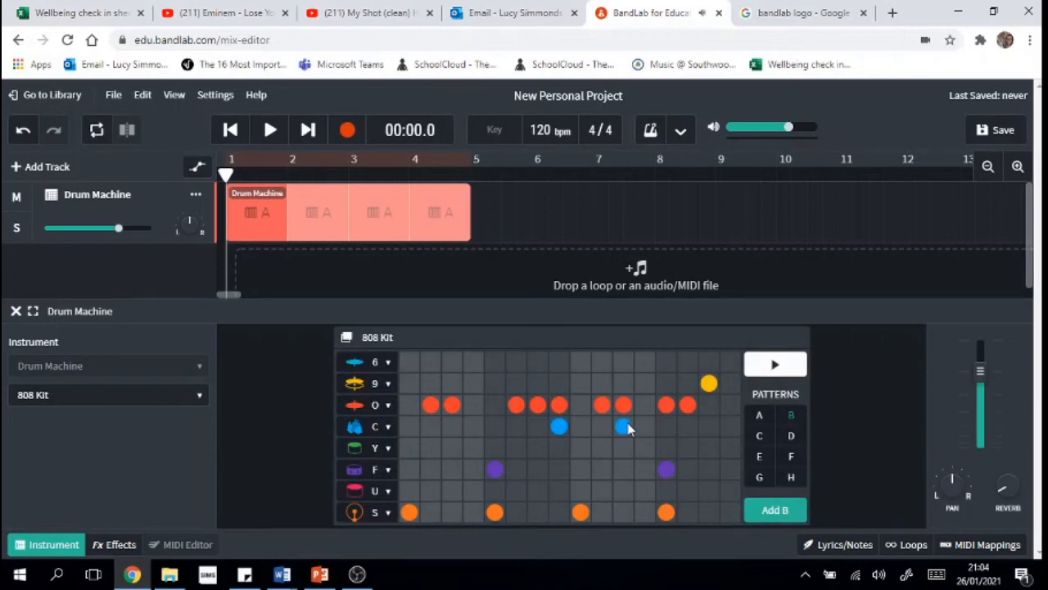
pyautogui.click(666, 426)
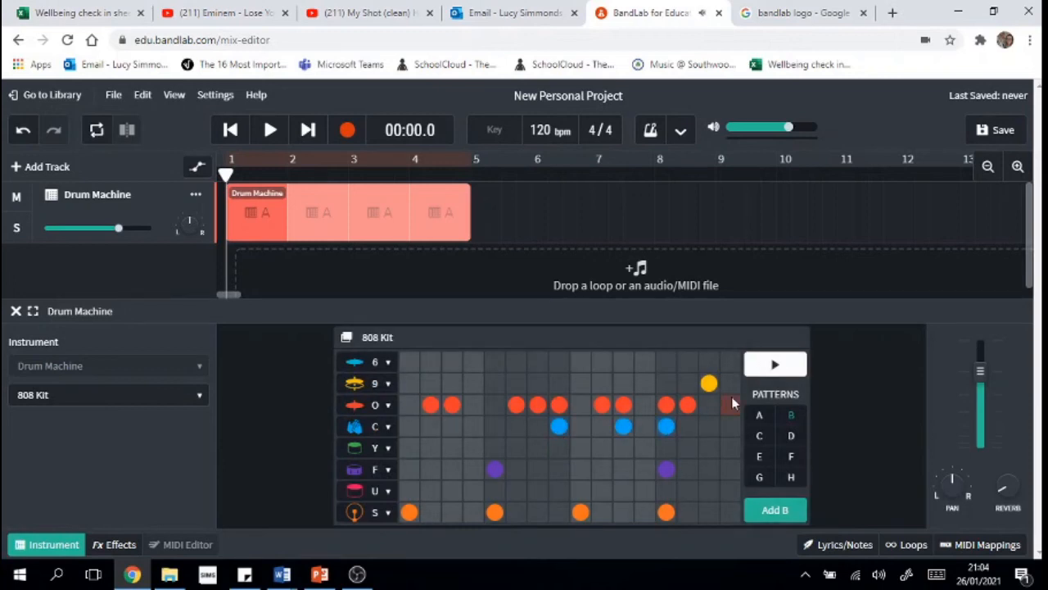
pyautogui.click(782, 364)
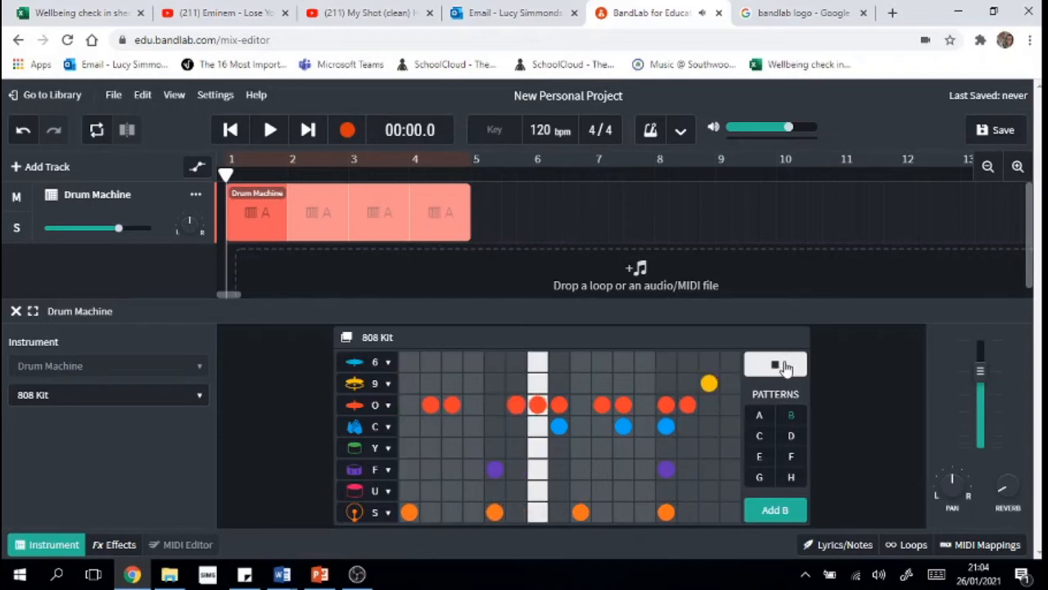
pyautogui.click(785, 369)
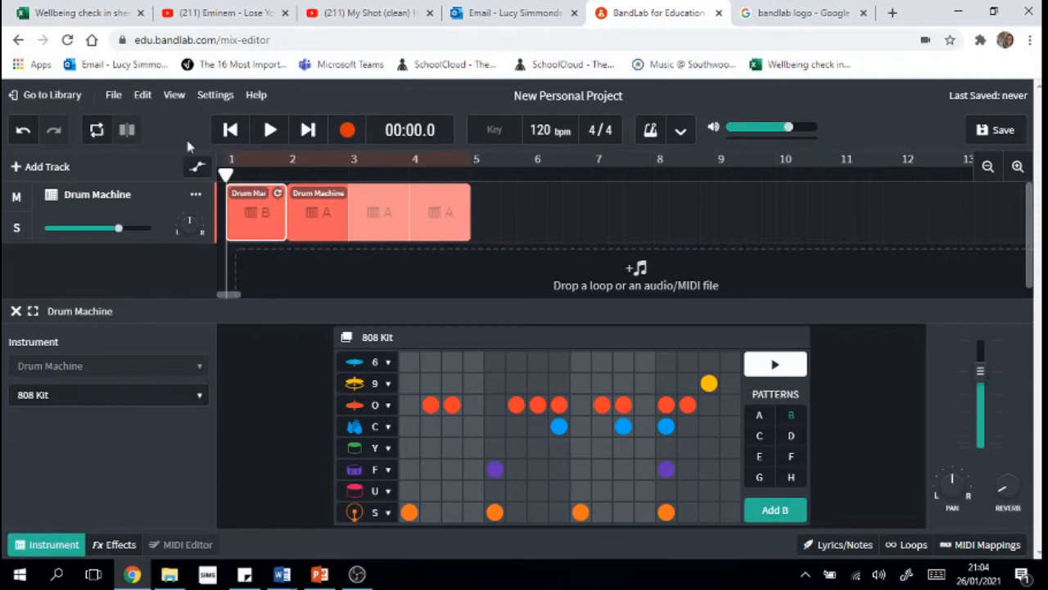
# Step: Undo the pattern B region at bar 1, add pattern B at bar 5 instead, and loop it to fill bars 5 to 8
pyautogui.click(23, 129)
pyautogui.moveTo(228, 174); pyautogui.dragTo(470, 200)
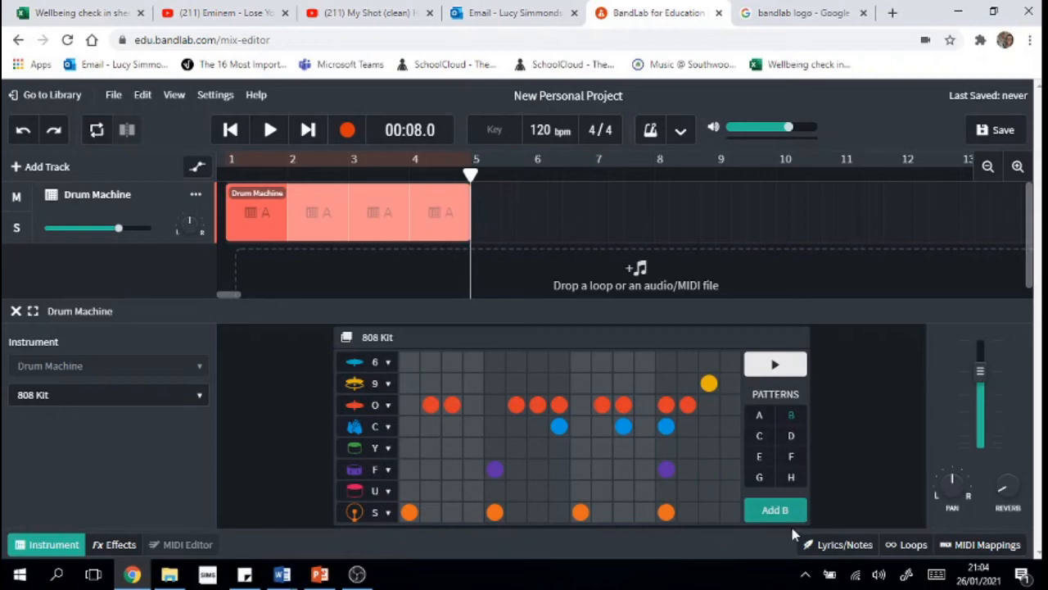
pyautogui.click(774, 509)
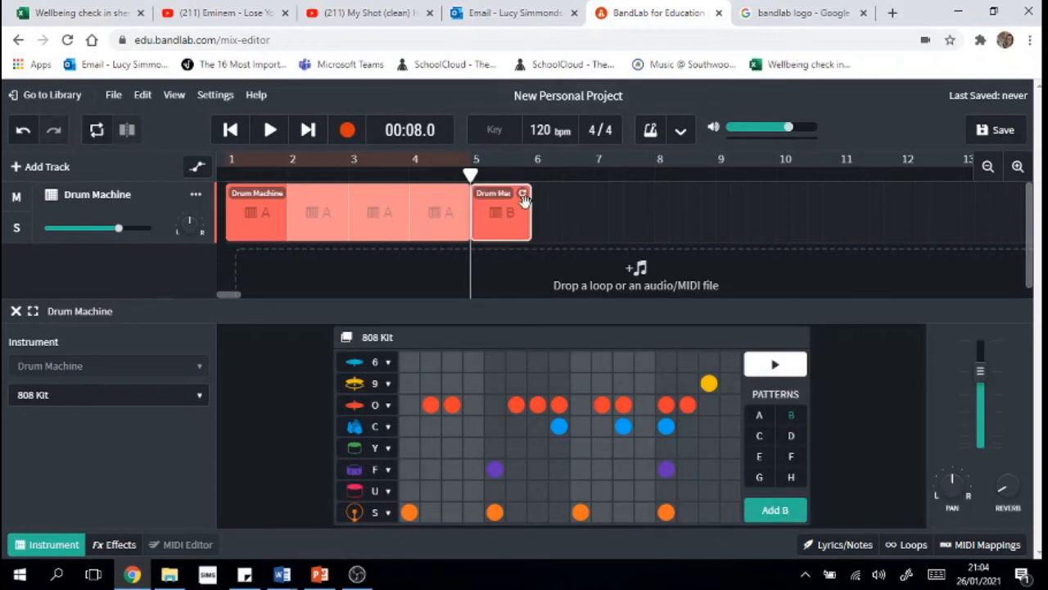
pyautogui.moveTo(525, 192); pyautogui.dragTo(709, 195)
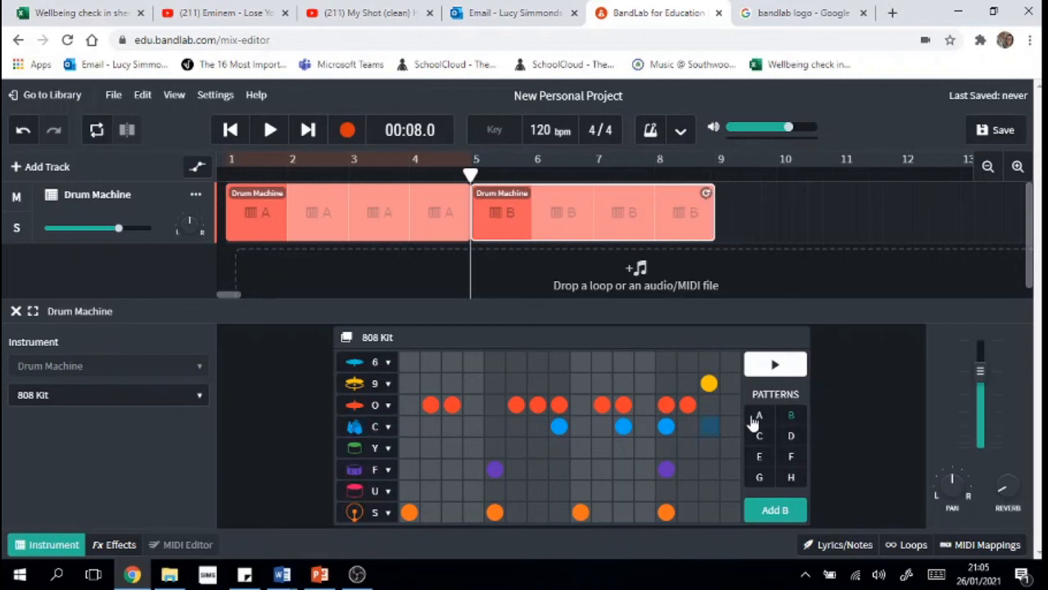
# Step: Display pattern A's grid and return to pattern B's grid for comparison
pyautogui.click(760, 416)
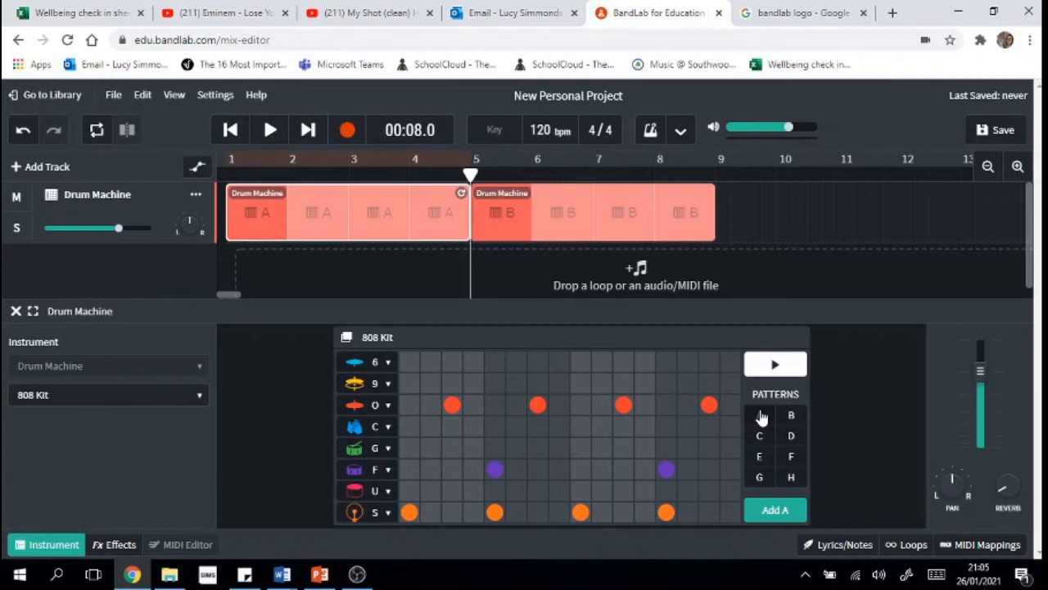
pyautogui.click(790, 415)
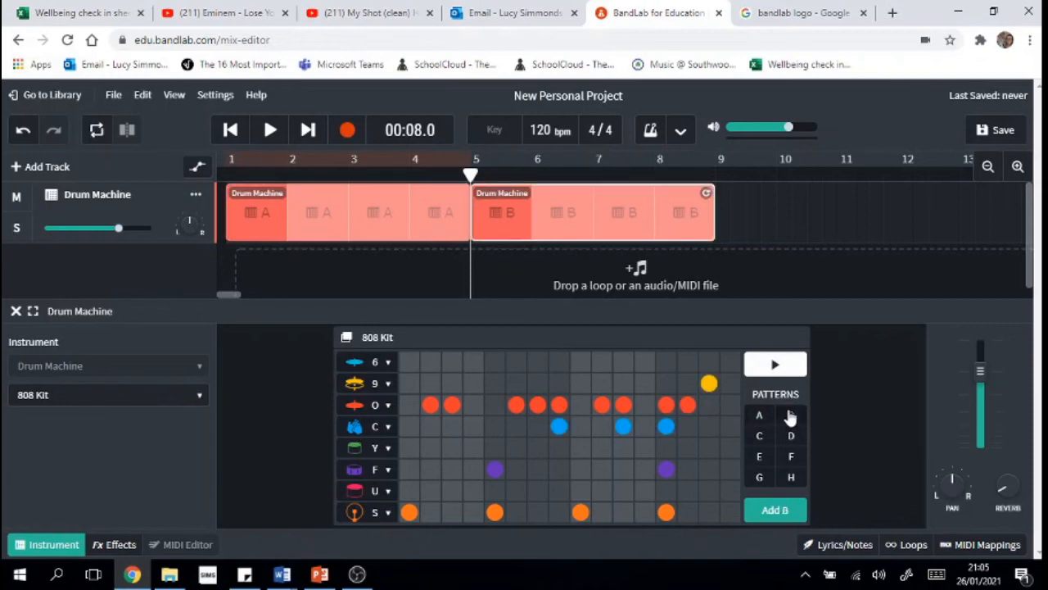
# Step: Fill the empty pattern C with dense, random hits across all eight drum rows and play it back
pyautogui.click(763, 438)
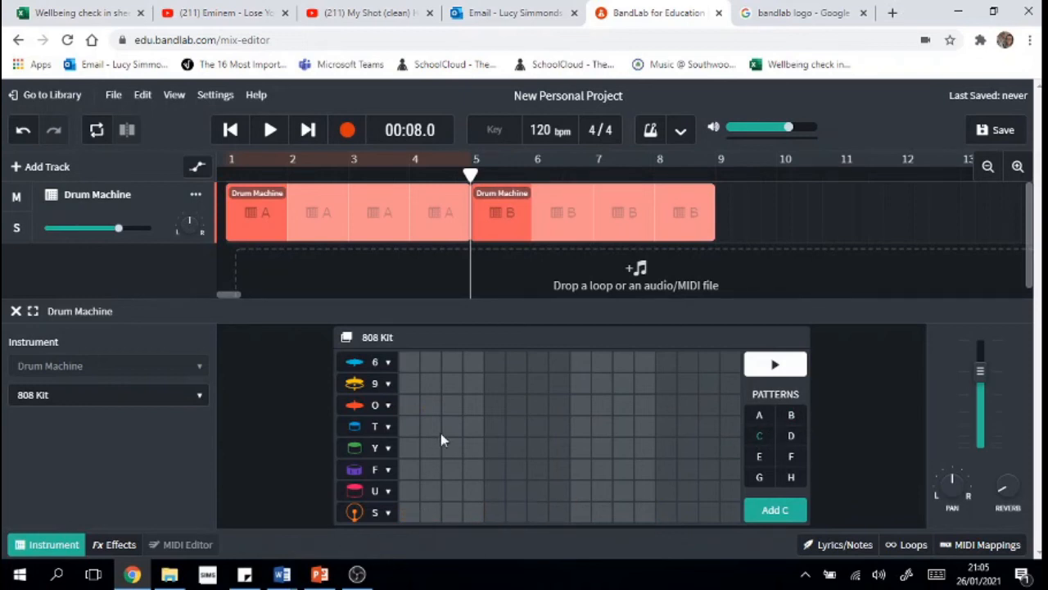
pyautogui.click(409, 512)
pyautogui.click(409, 469)
pyautogui.click(431, 405)
pyautogui.click(452, 448)
pyautogui.click(473, 469)
pyautogui.click(495, 491)
pyautogui.click(516, 490)
pyautogui.click(516, 469)
pyautogui.click(666, 404)
pyautogui.click(687, 513)
pyautogui.click(644, 425)
pyautogui.click(687, 490)
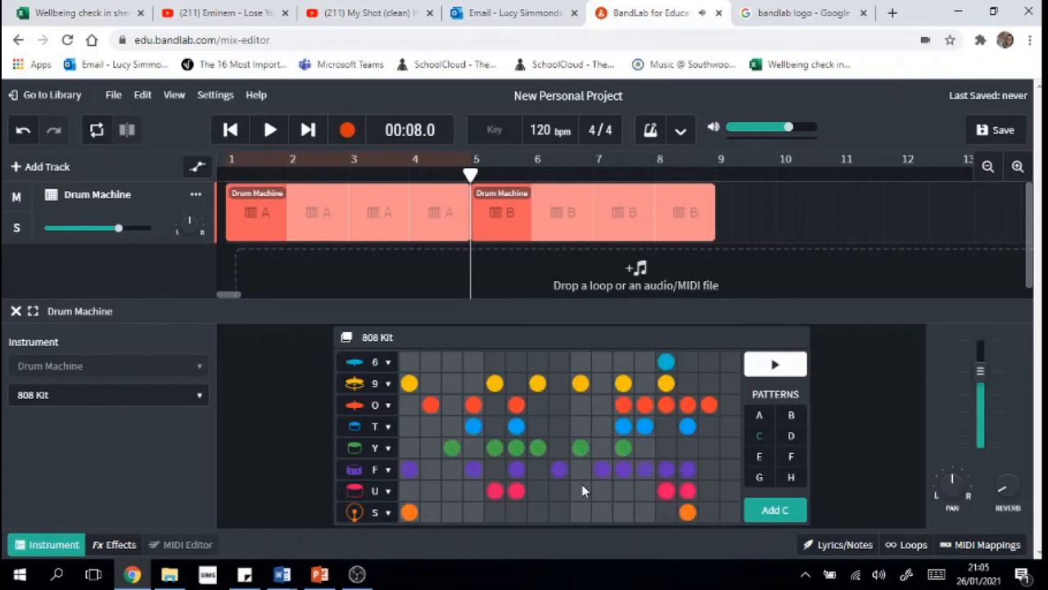
pyautogui.click(495, 470)
pyautogui.click(516, 513)
pyautogui.click(537, 513)
pyautogui.click(730, 512)
pyautogui.click(602, 382)
pyautogui.click(644, 382)
pyautogui.click(580, 405)
pyautogui.click(559, 404)
pyautogui.click(559, 426)
pyautogui.click(538, 426)
pyautogui.click(452, 469)
pyautogui.click(537, 469)
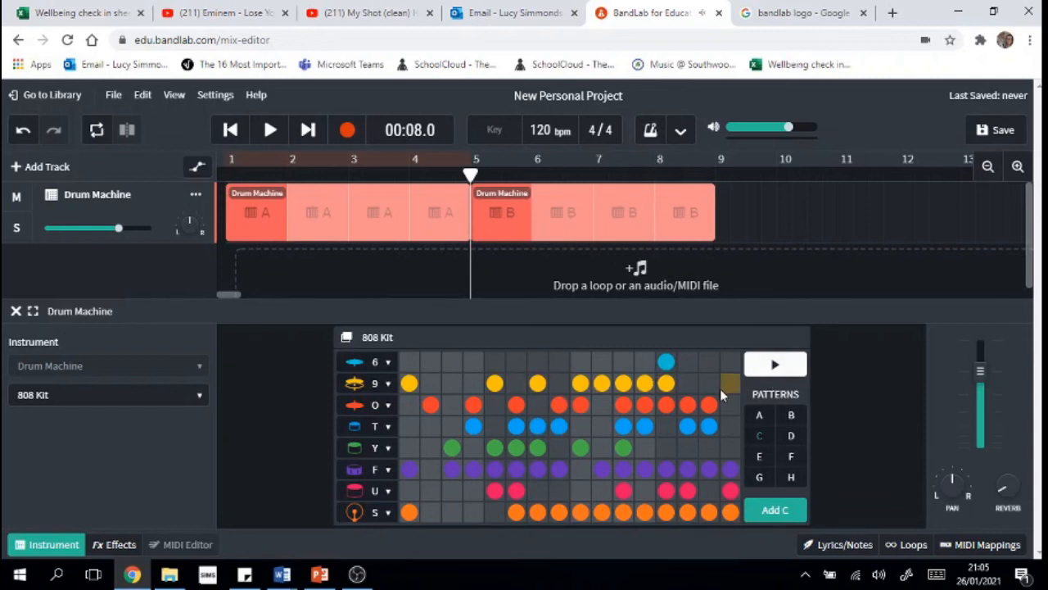
pyautogui.click(778, 369)
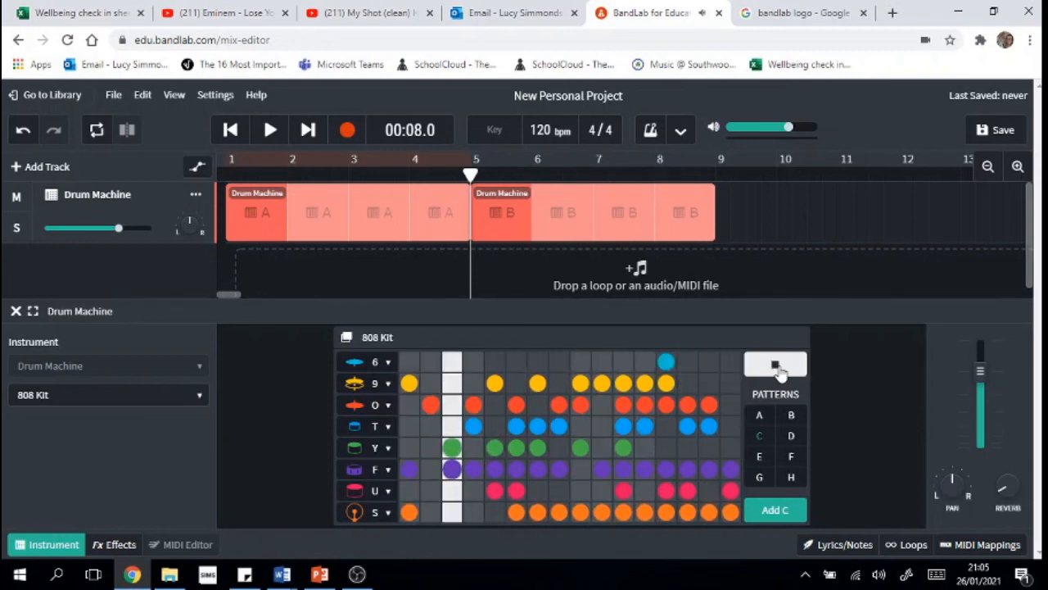
pyautogui.click(777, 366)
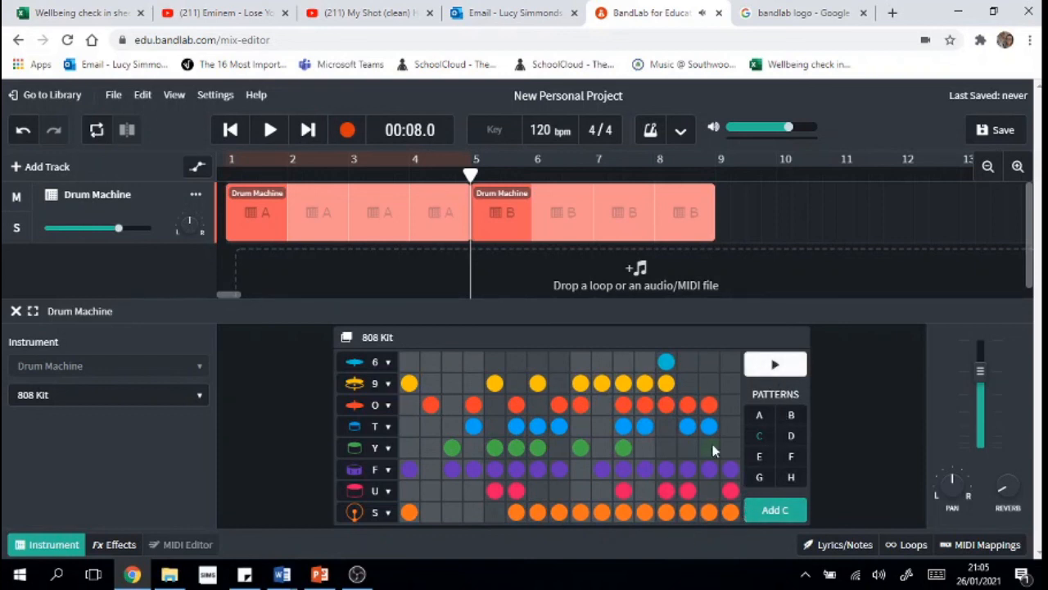
# Step: Review the grids of patterns B and A and return to pattern C
pyautogui.click(791, 420)
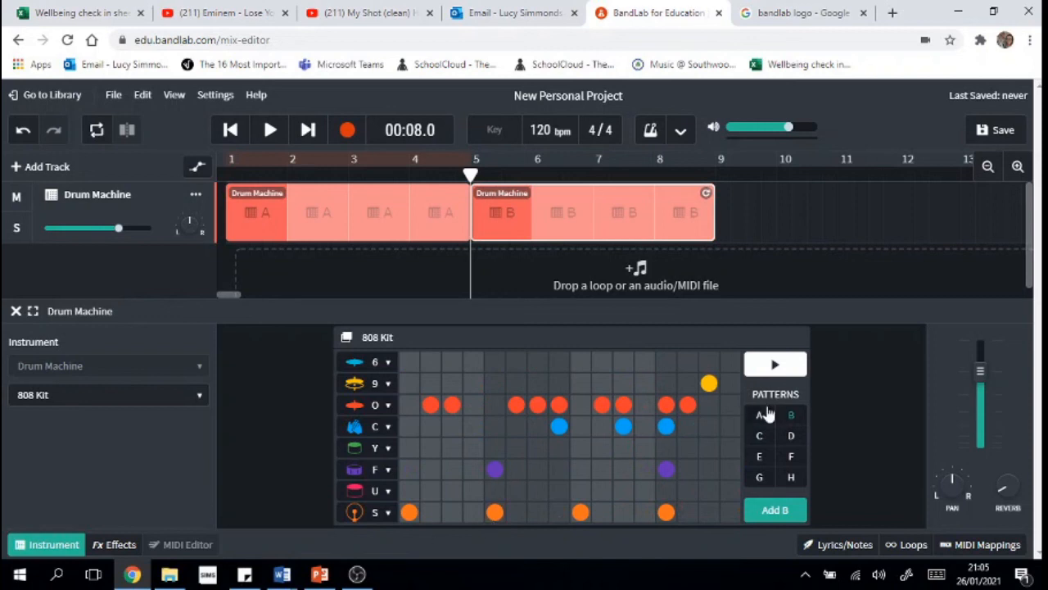
pyautogui.click(764, 415)
pyautogui.click(791, 418)
pyautogui.click(769, 441)
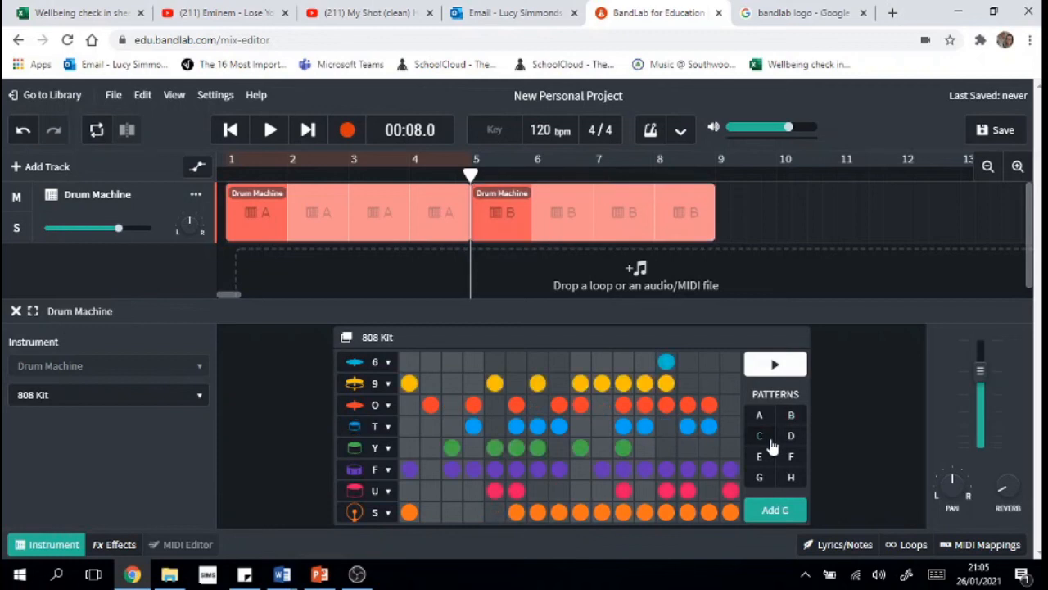
# Step: Close the drum machine editor, return the playhead to the start, and play the track through patterns A and B
pyautogui.click(16, 311)
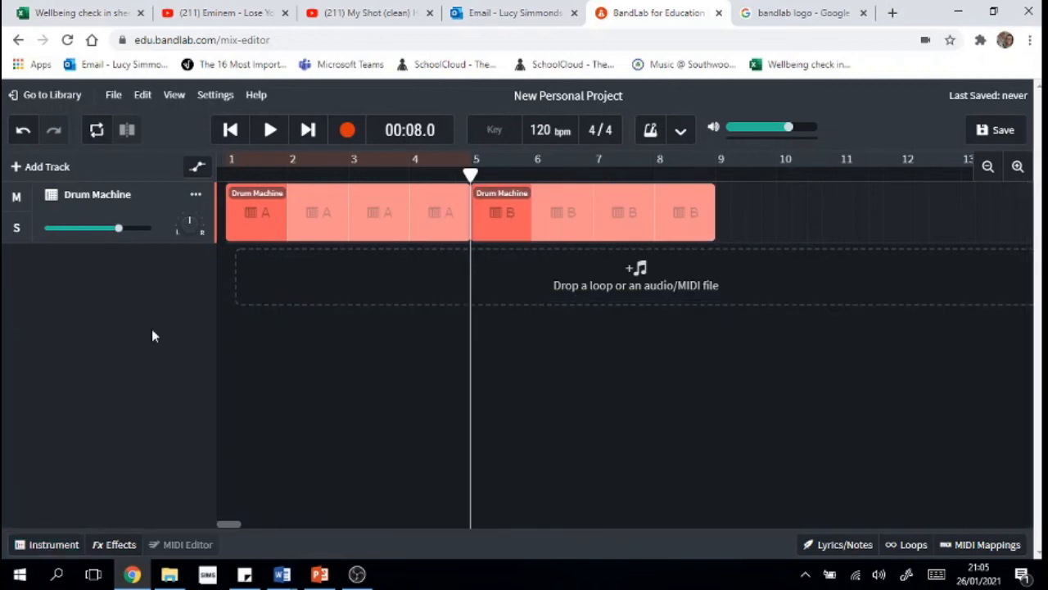
pyautogui.moveTo(471, 174); pyautogui.dragTo(226, 174)
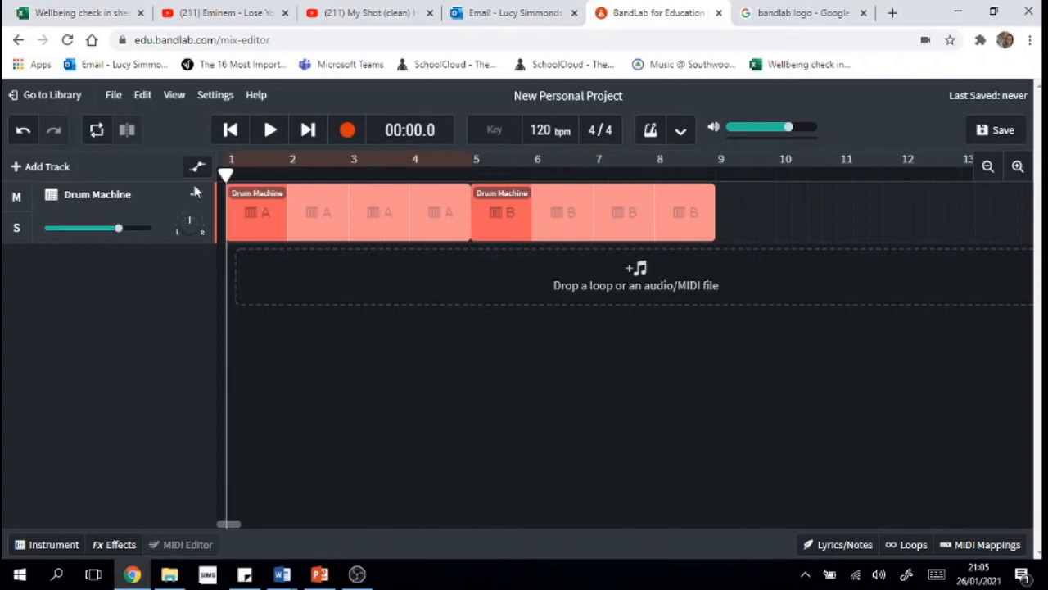
pyautogui.click(271, 131)
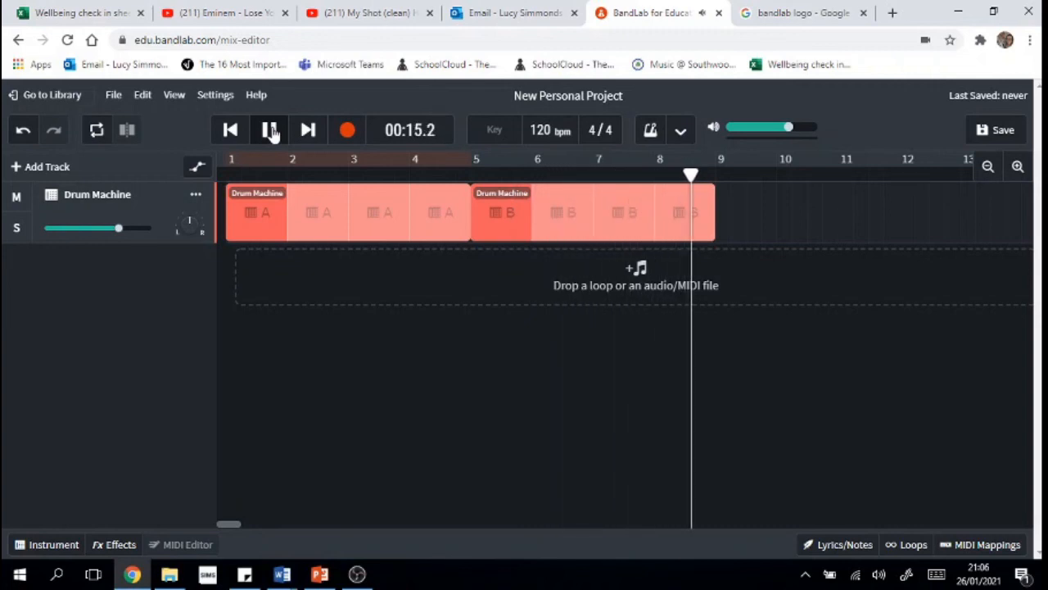
pyautogui.click(271, 131)
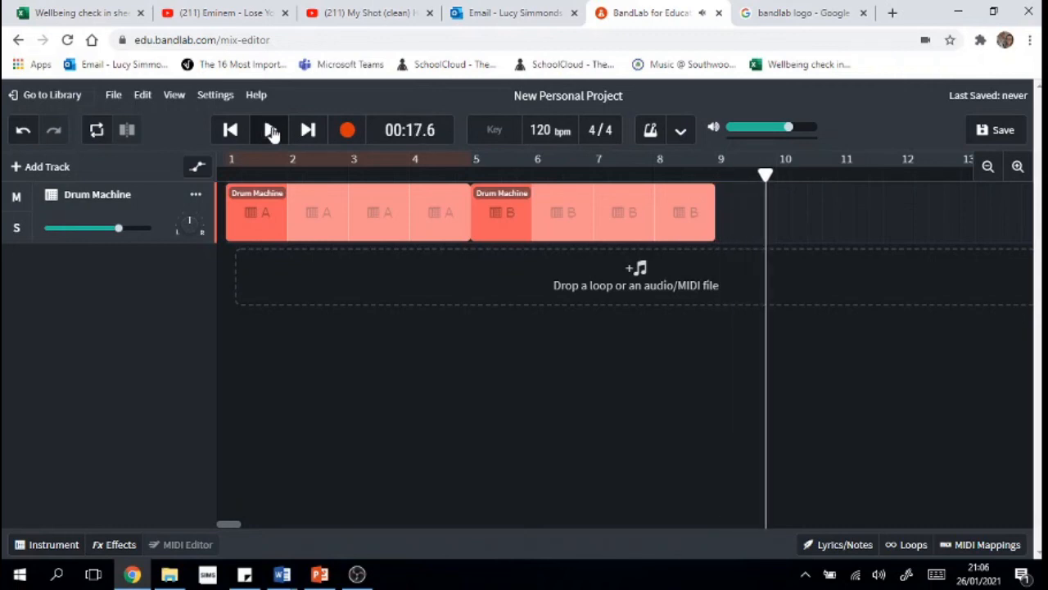